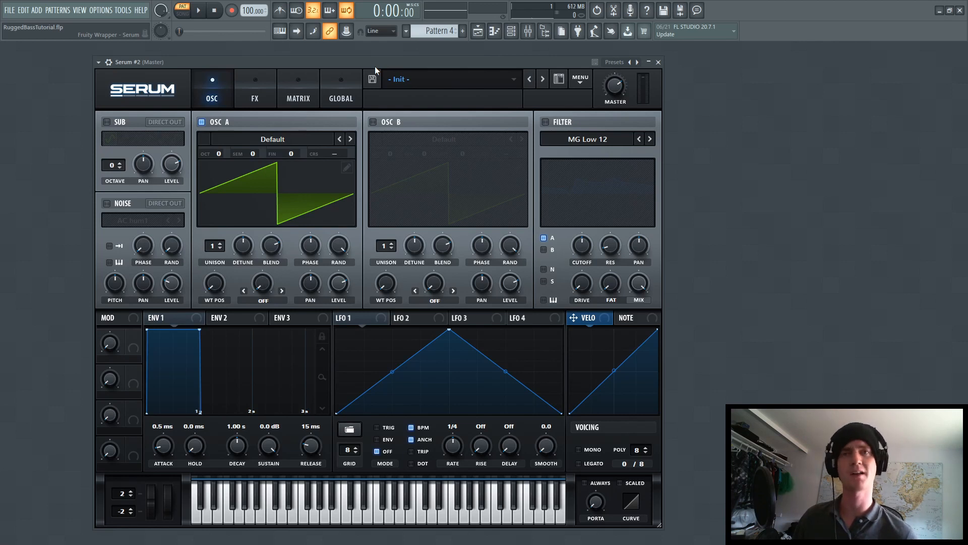
Preview the pattern's sound briefly and load the digital FM_Freak wavetable into oscillator A
click(200, 11)
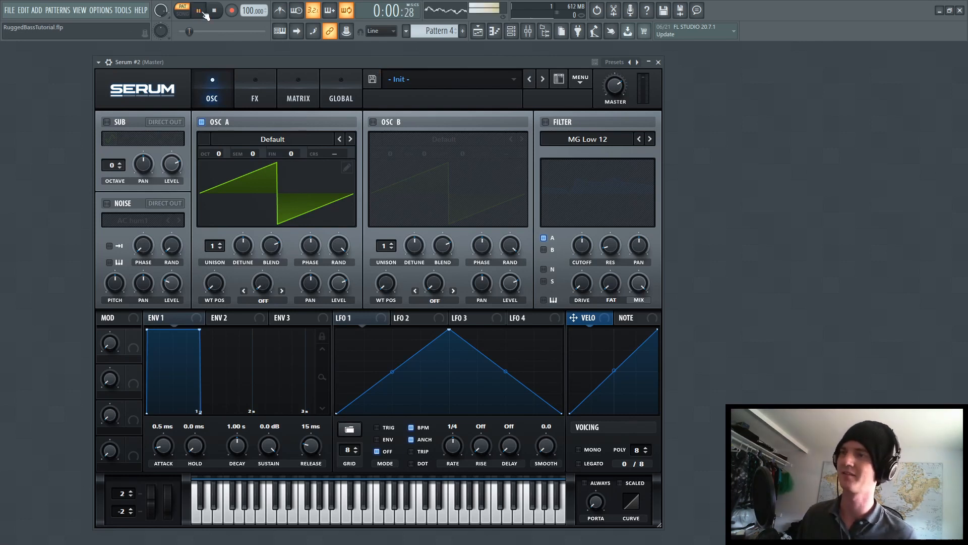
click(202, 12)
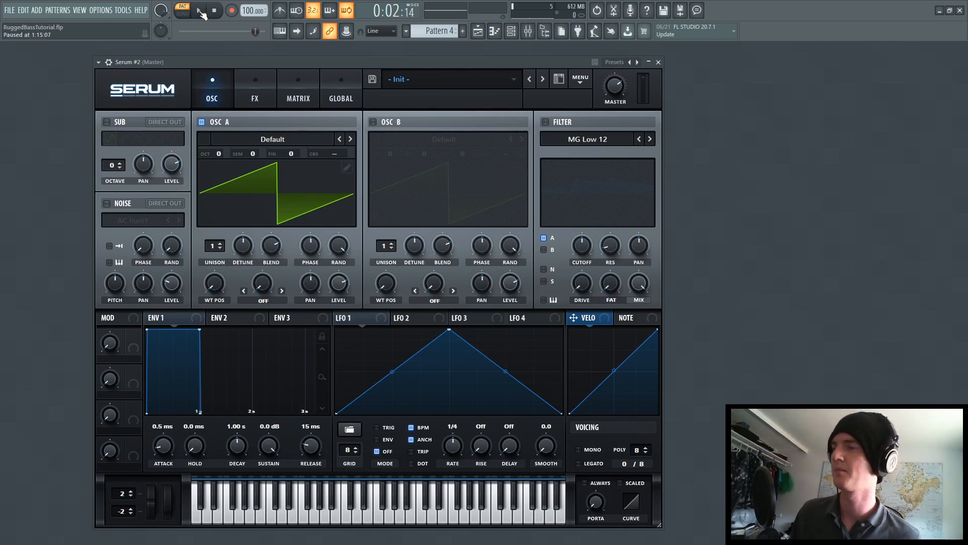
click(313, 139)
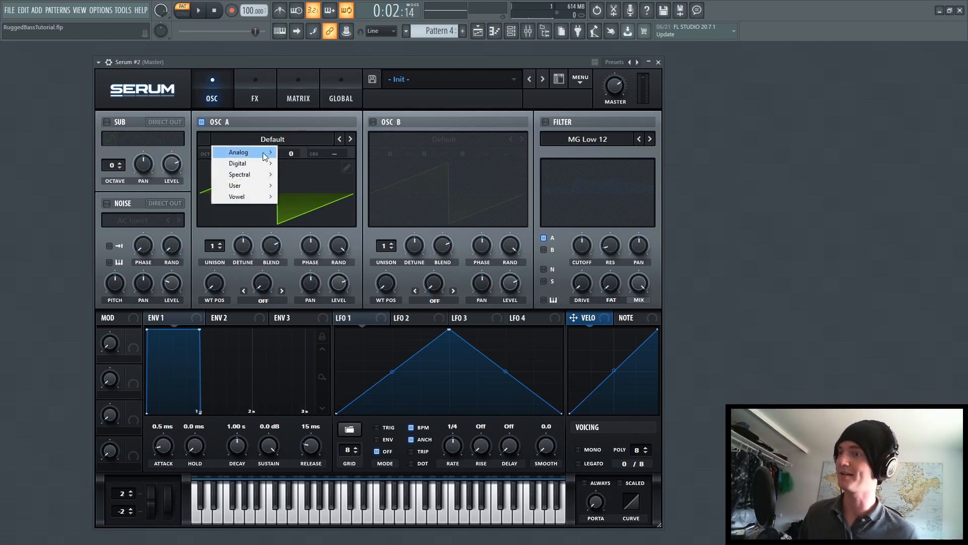
mouse_move(253, 168)
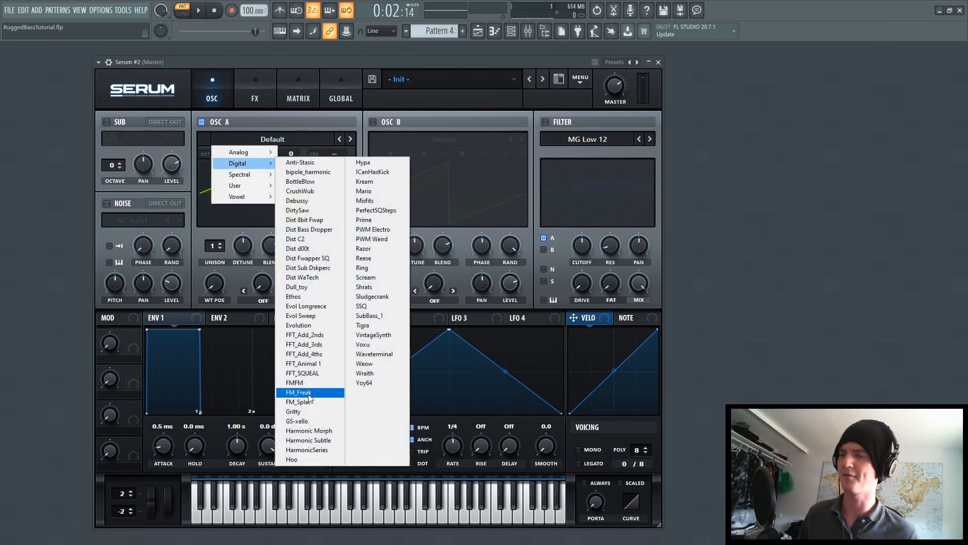
click(307, 393)
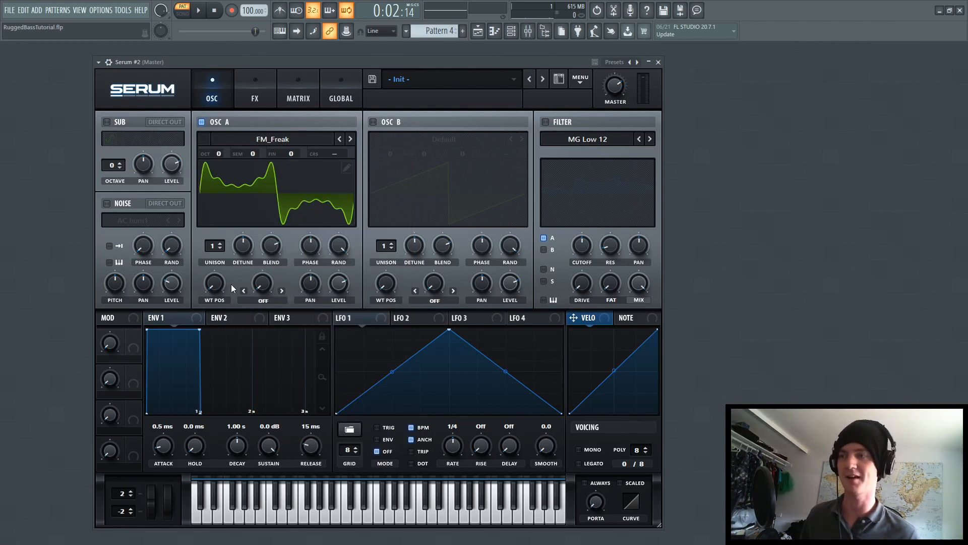
drag(219, 283, 196, 294)
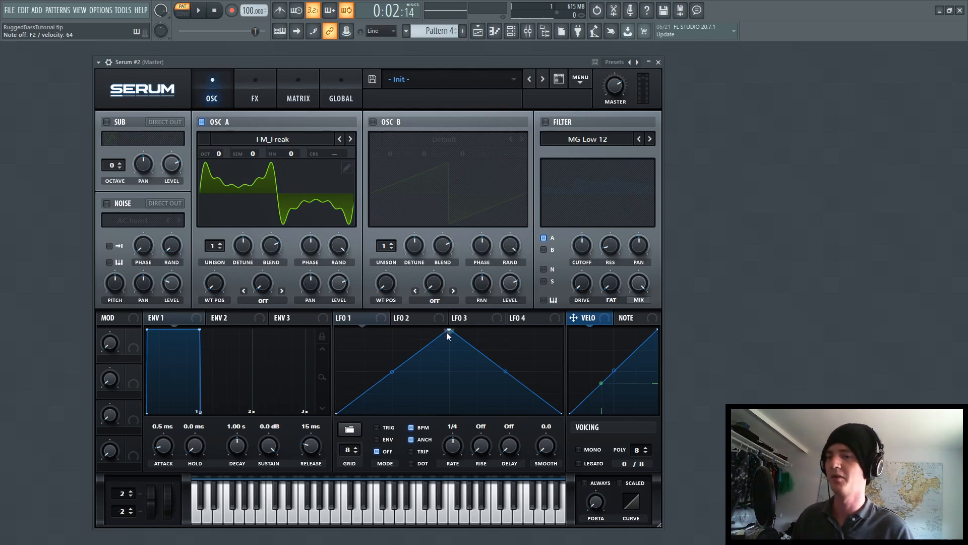
Shape LFO 1 as a dip from half height to zero with a curved rise back, set to trigger mode at 1/8 rate
drag(449, 329, 449, 414)
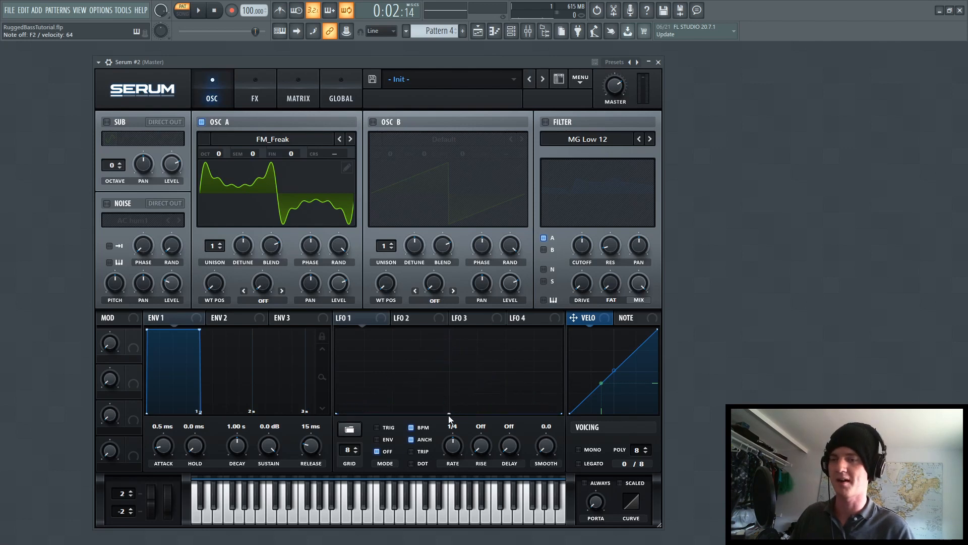
drag(337, 413, 335, 372)
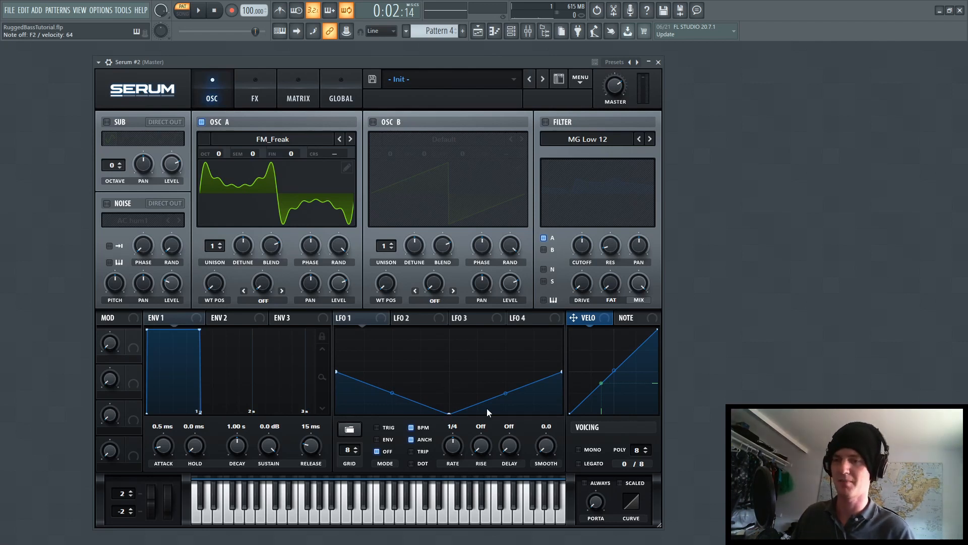
drag(504, 394, 505, 378)
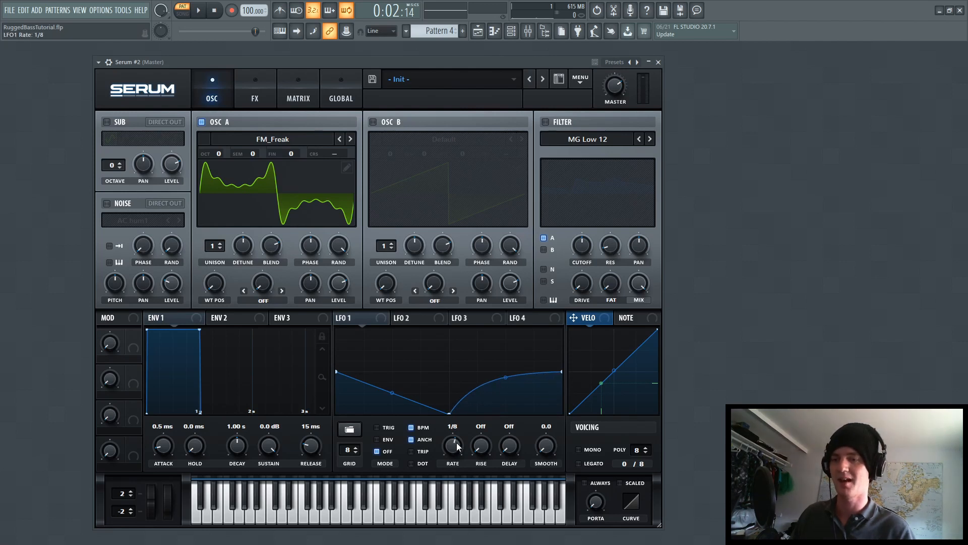
drag(456, 443, 456, 436)
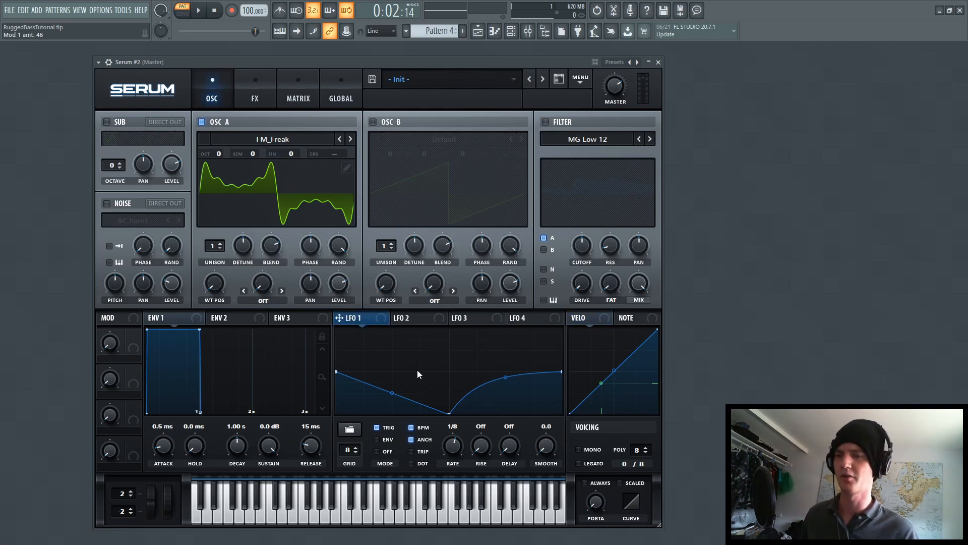
Shape LFO 2 as a straight ramp rising from half height to full height
click(416, 319)
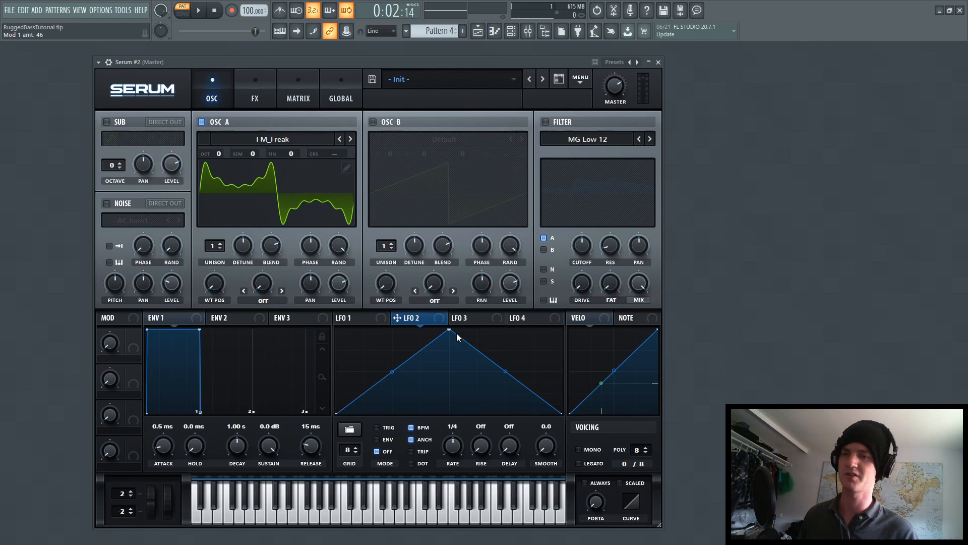
drag(456, 333, 561, 330)
drag(340, 413, 342, 373)
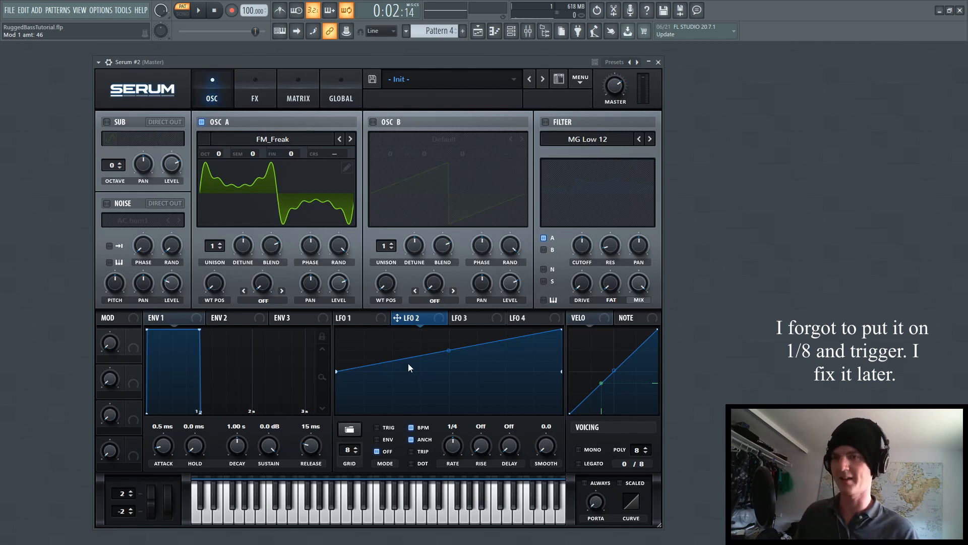
Assign LFO 1 to oscillator A's wavetable position and level, with the level modulation amount at 100
click(373, 319)
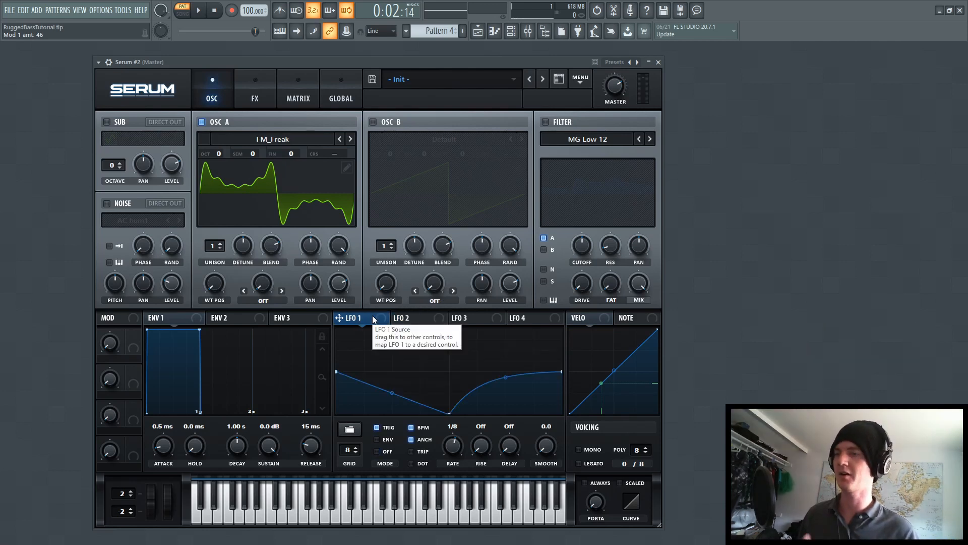
drag(374, 319, 200, 312)
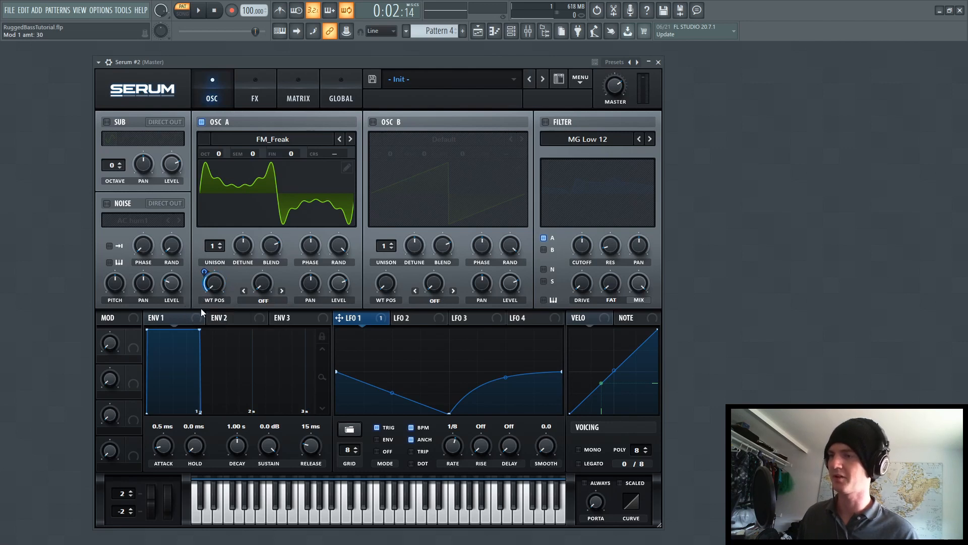
drag(204, 271, 204, 270)
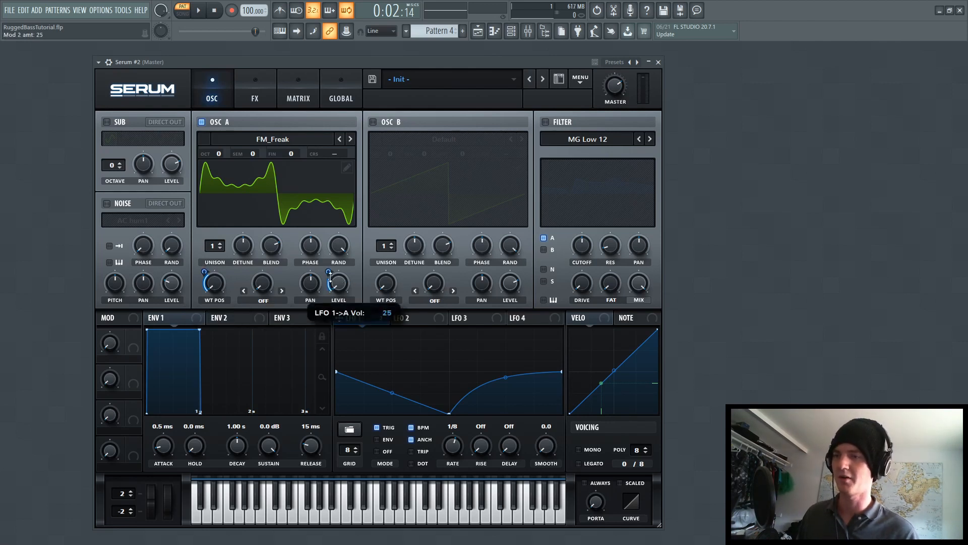
drag(328, 273, 328, 210)
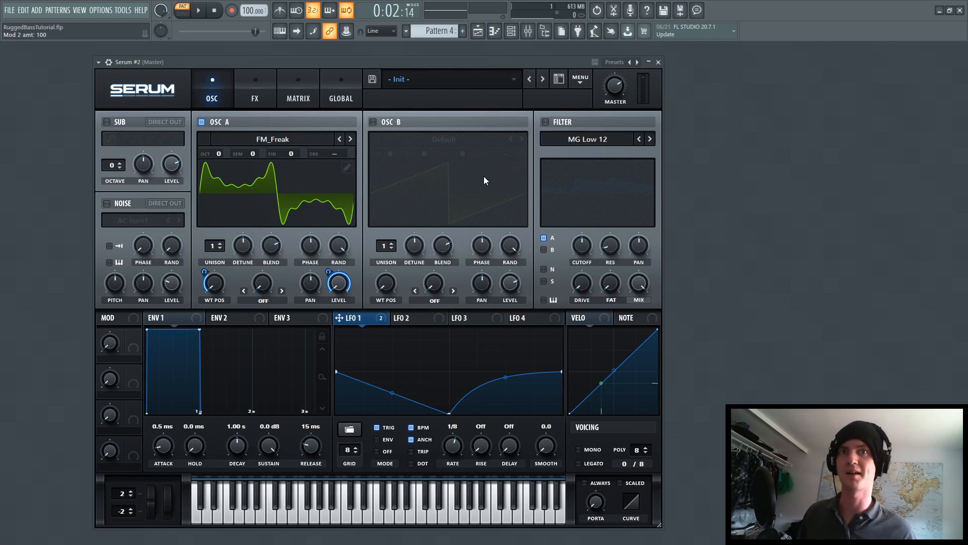
Enable the filter with the multi-type HP 12 model, setting the cutoff to 180 Hz and the resonance to 50%
click(546, 122)
click(576, 140)
mouse_move(572, 155)
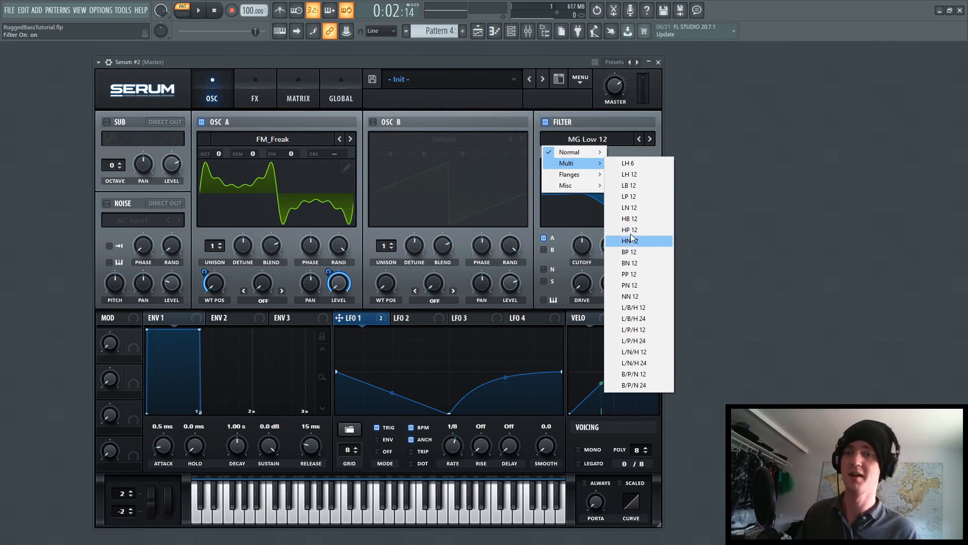
click(587, 165)
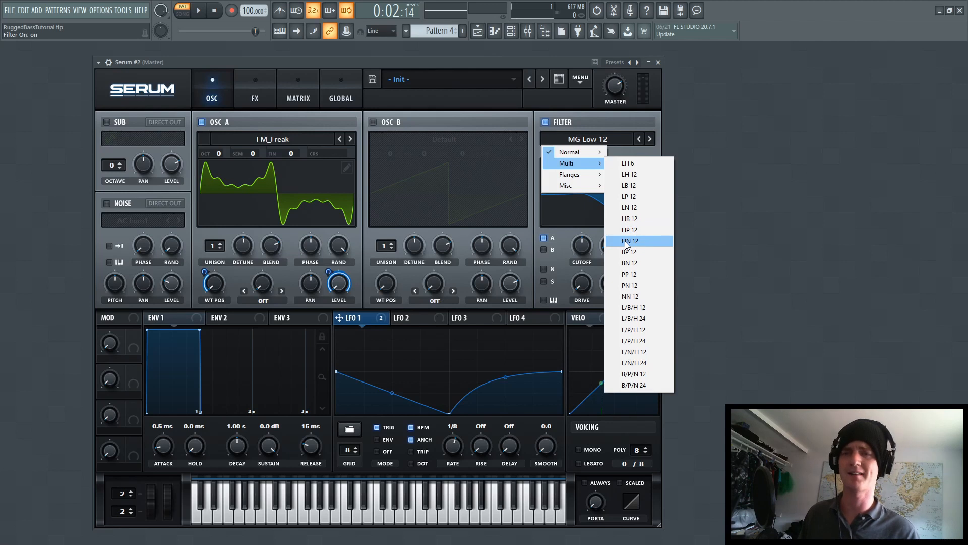
click(636, 229)
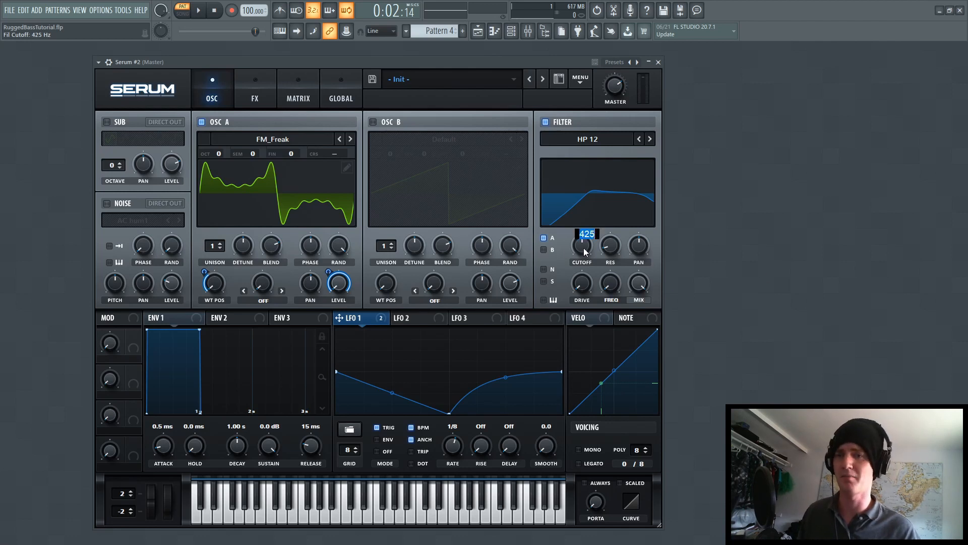
drag(583, 247, 582, 247)
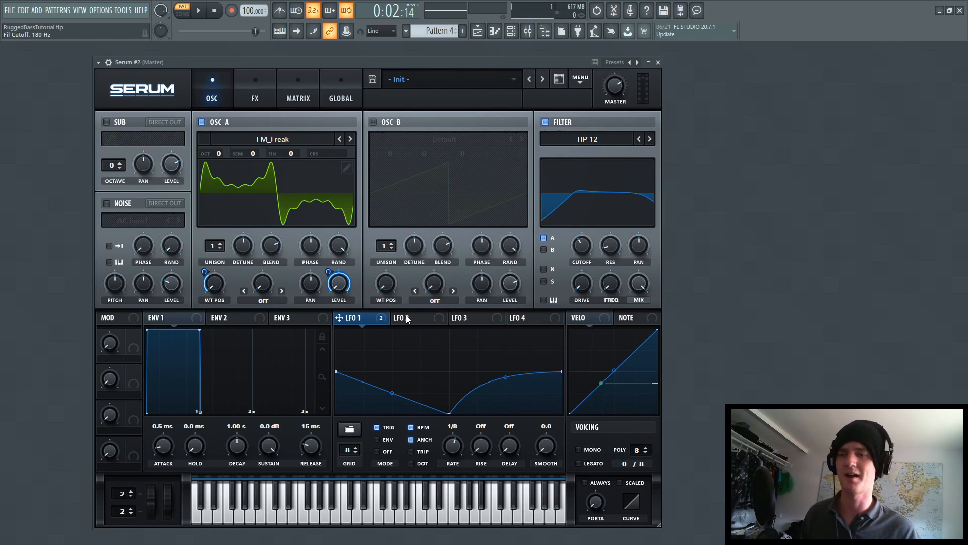
drag(611, 249, 626, 220)
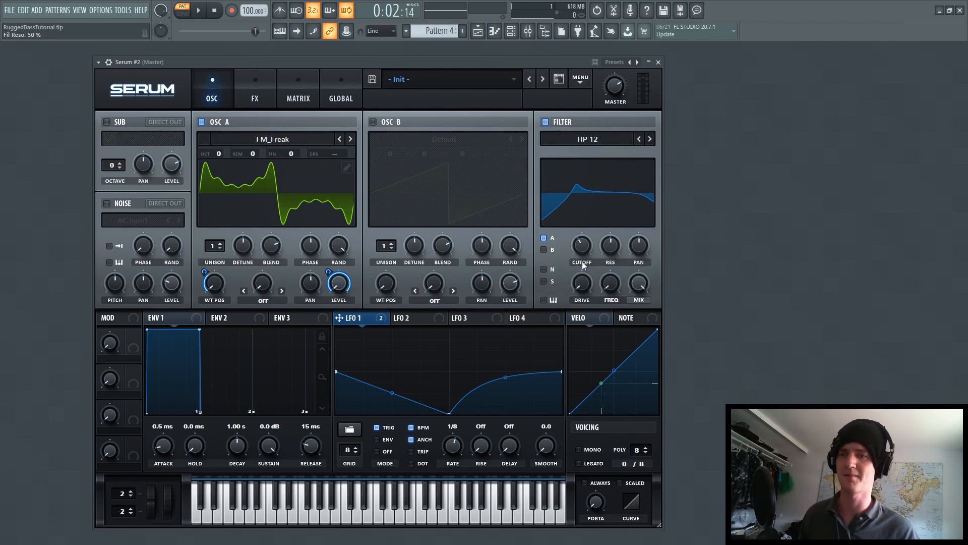
Modulate the filter cutoff with both LFO 1 and LFO 2, and adjust the modulation amounts
drag(378, 318, 582, 246)
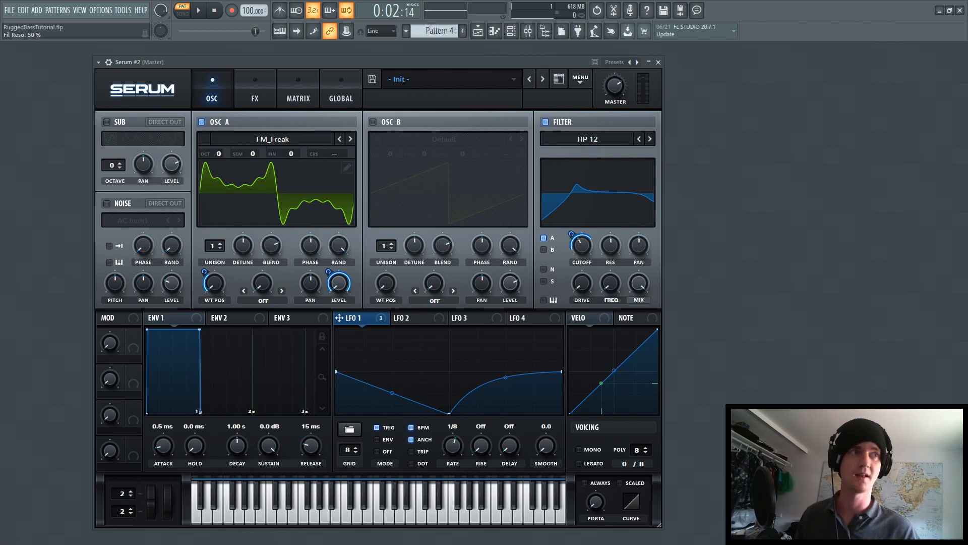
mouse_move(575, 233)
mouse_down()
mouse_move(568, 253)
mouse_move(581, 246)
mouse_up()
click(397, 321)
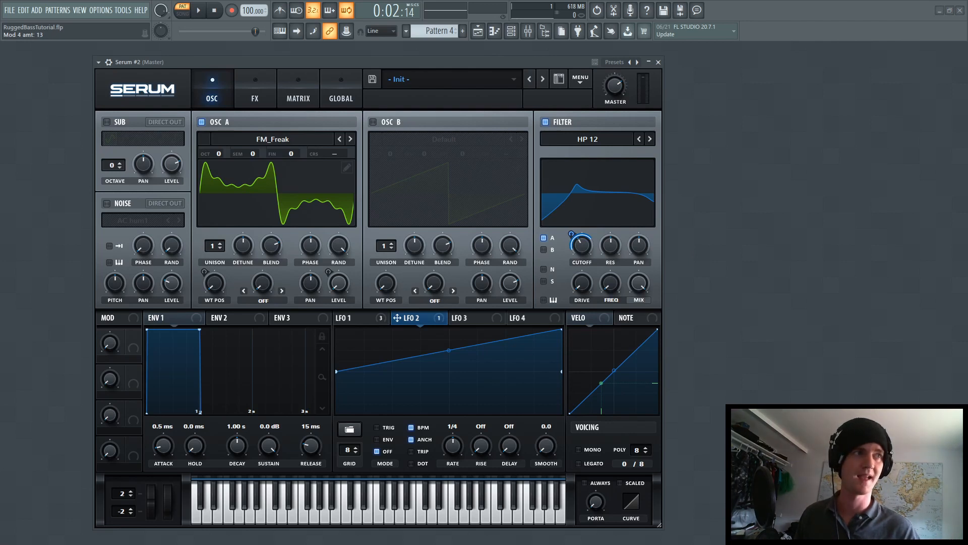
drag(574, 242, 567, 256)
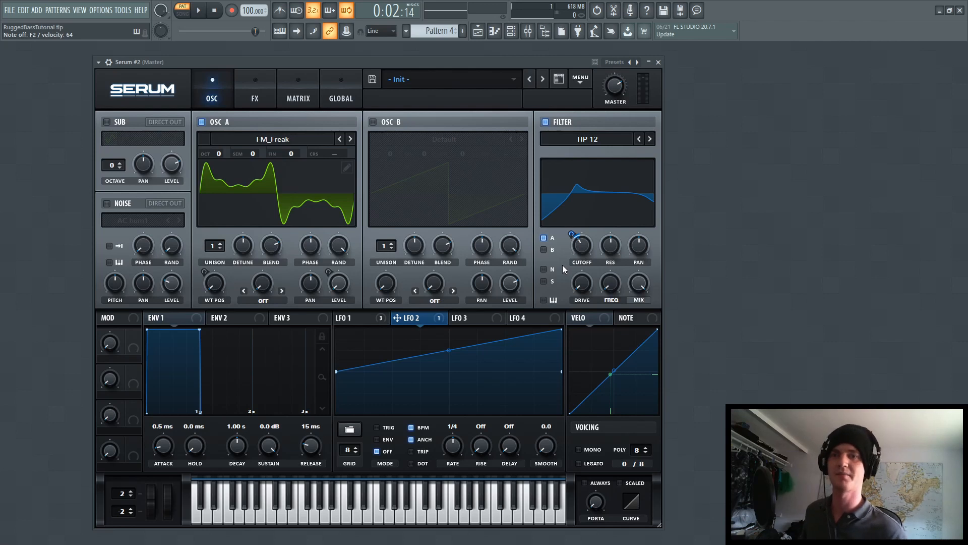
Set the filter's FREQ parameter to 72% and modulate it with LFO 1
click(358, 320)
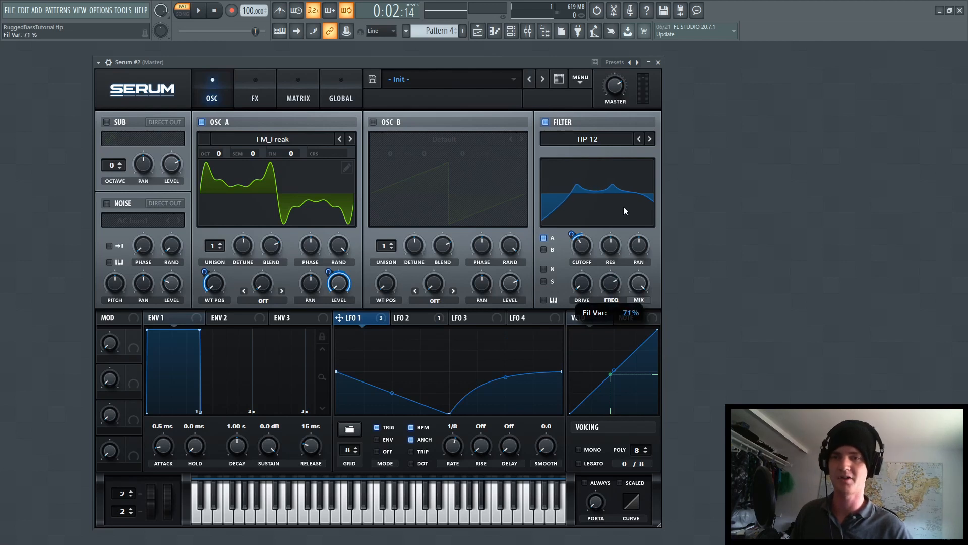
drag(624, 206, 623, 205)
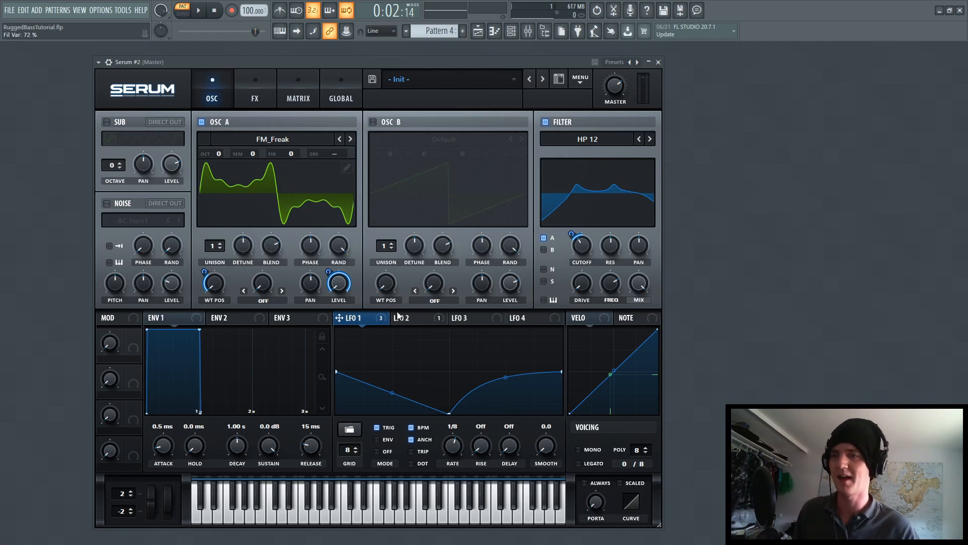
drag(387, 320, 593, 309)
Set the filter mix to 50% with LFO 1 modulating it, and raise the filter drive to about 40%
drag(640, 284, 634, 330)
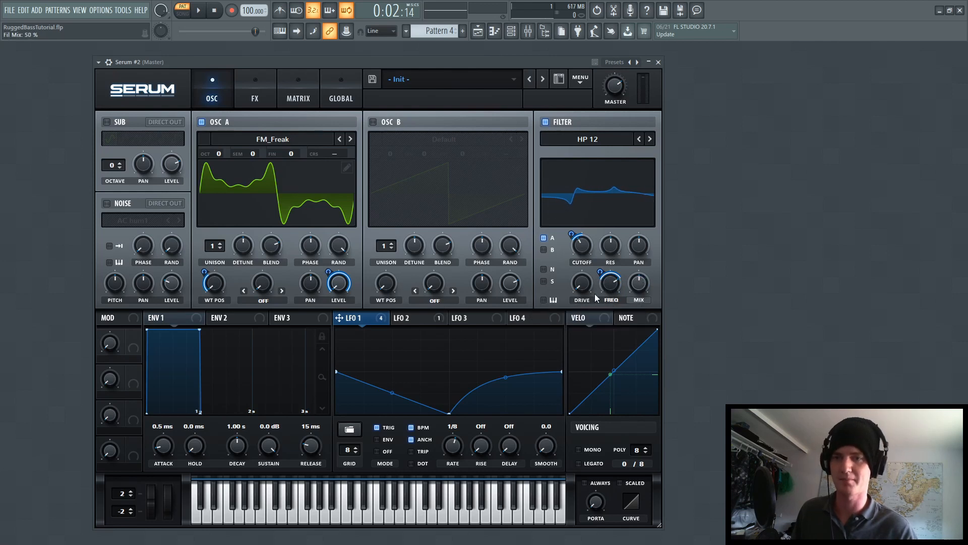
drag(388, 320, 629, 303)
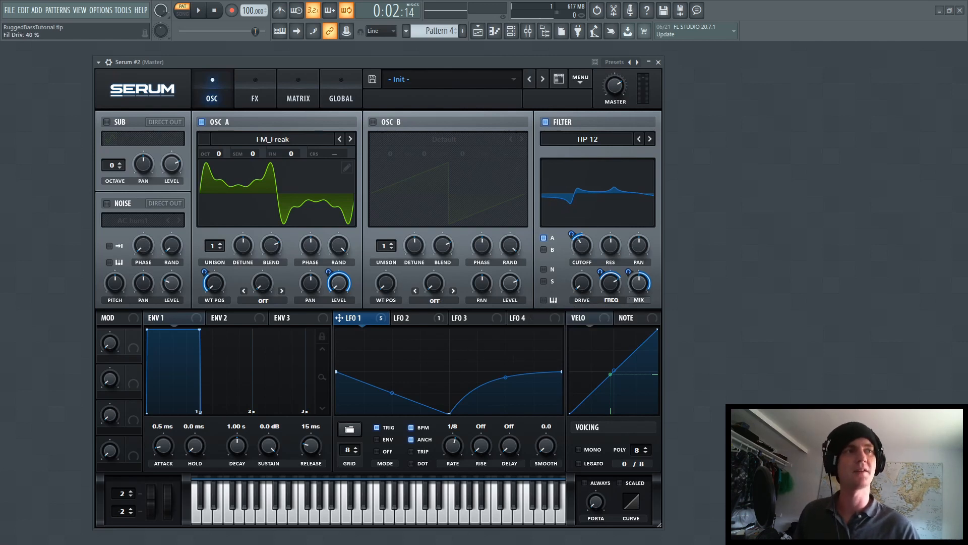
drag(584, 288, 587, 260)
drag(591, 250, 593, 248)
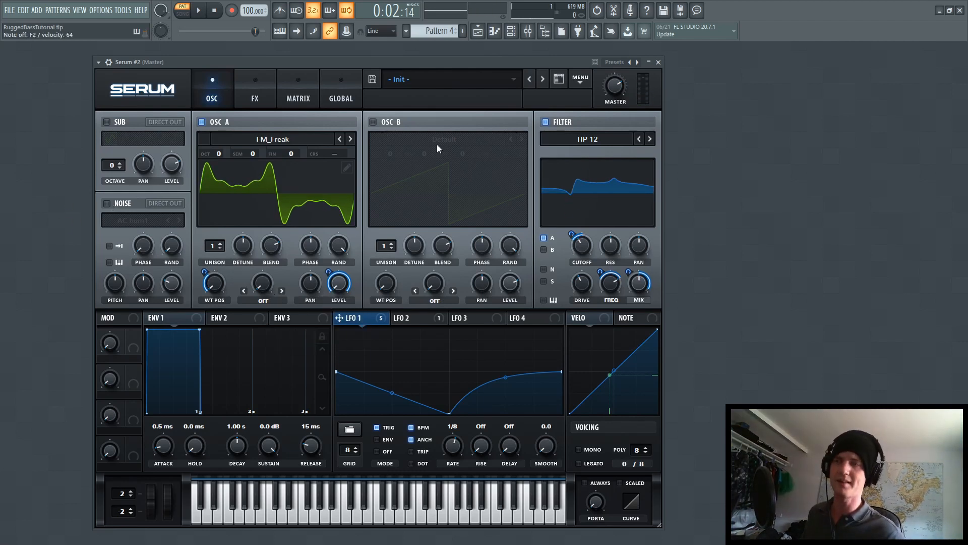
Enable the AC hum1 noise oscillator with direct output and modulate its level with LFO 1
click(107, 204)
click(156, 203)
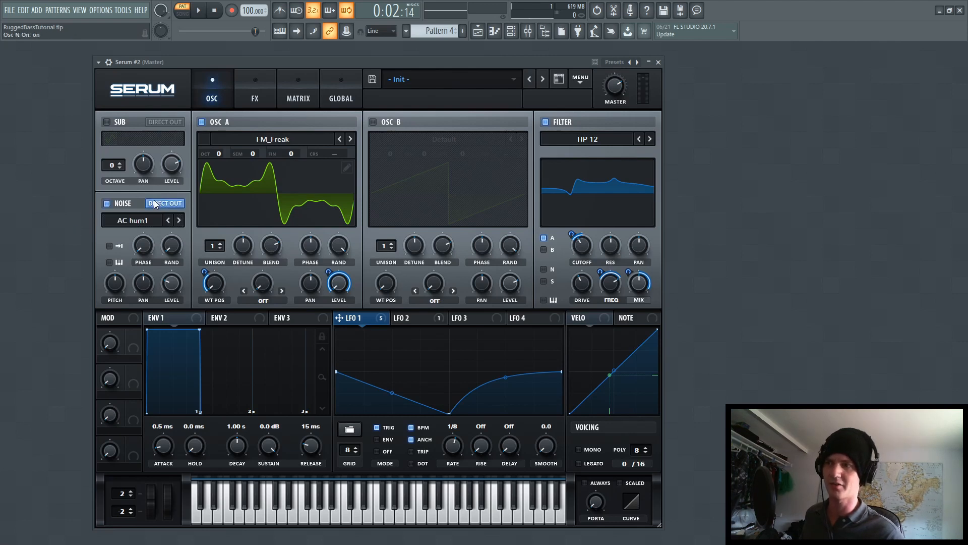
drag(199, 319, 171, 284)
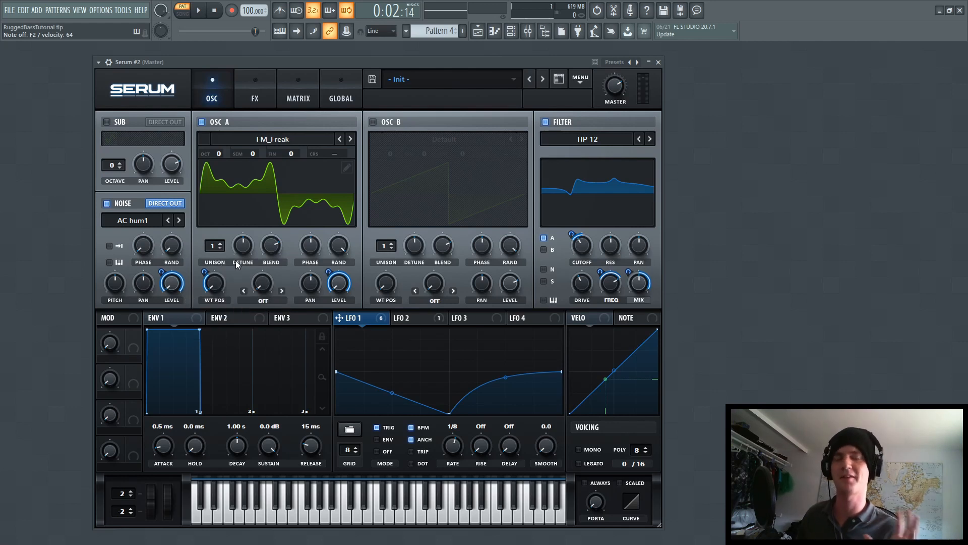
Add the Hyper/Dimension effect with retrigger on and a 0% Hyper mix modulated by LFO 1, and bypass it for comparison
click(257, 99)
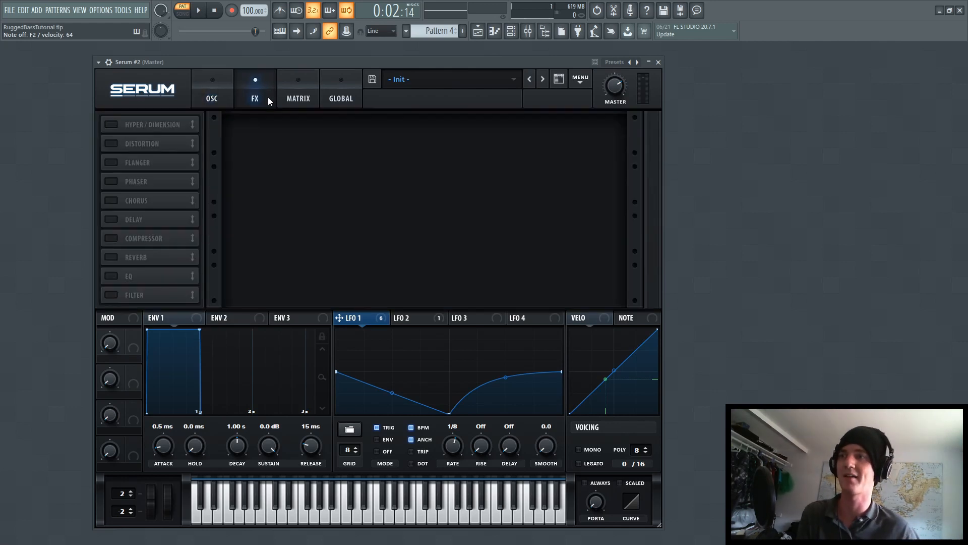
click(115, 124)
click(364, 150)
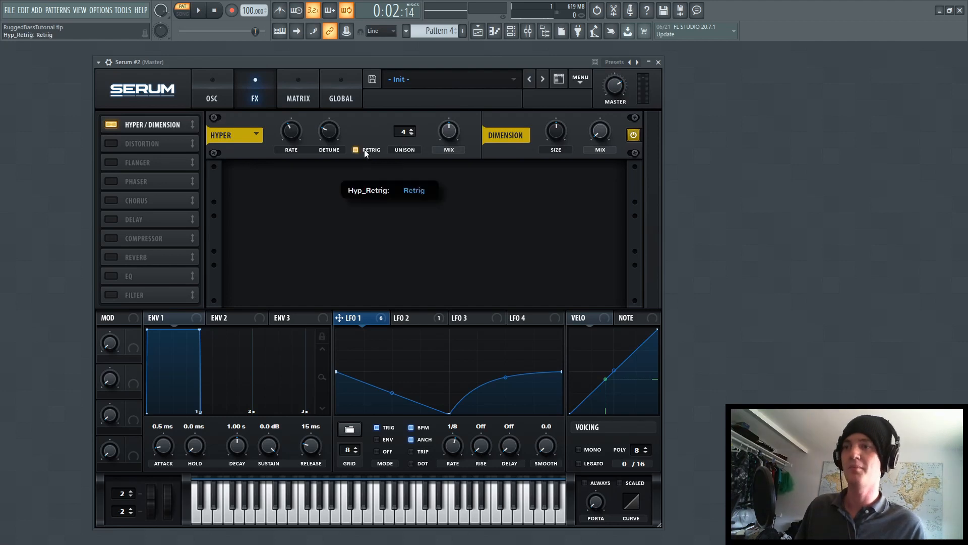
drag(443, 131, 406, 320)
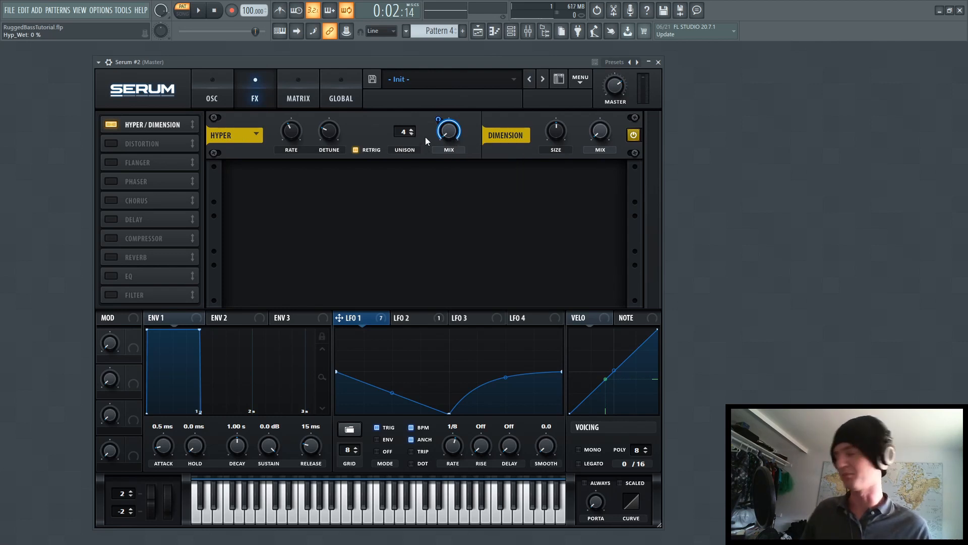
click(634, 135)
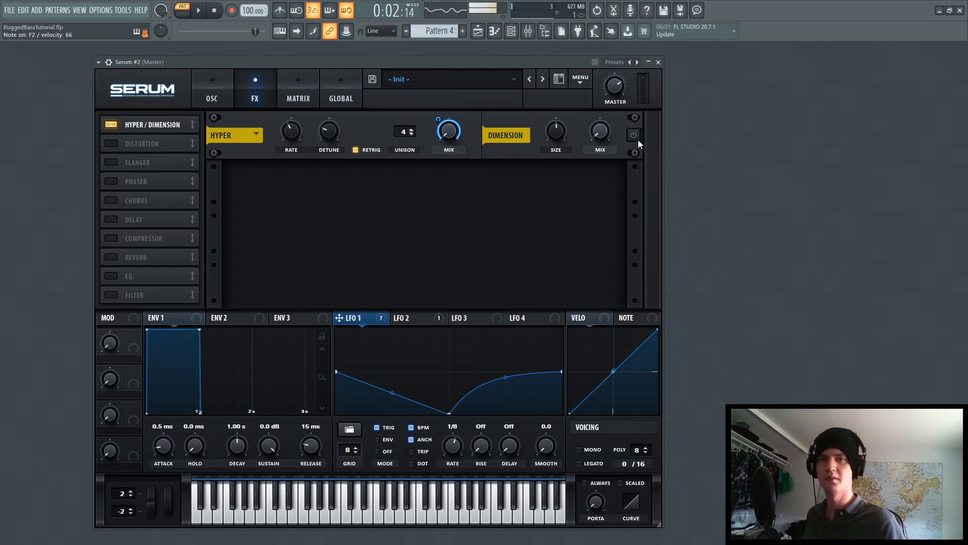
Add a Tape Sat. distortion with drive at about half and a slightly reduced mix, comparing the sound with and without Hyper/Dimension
click(637, 140)
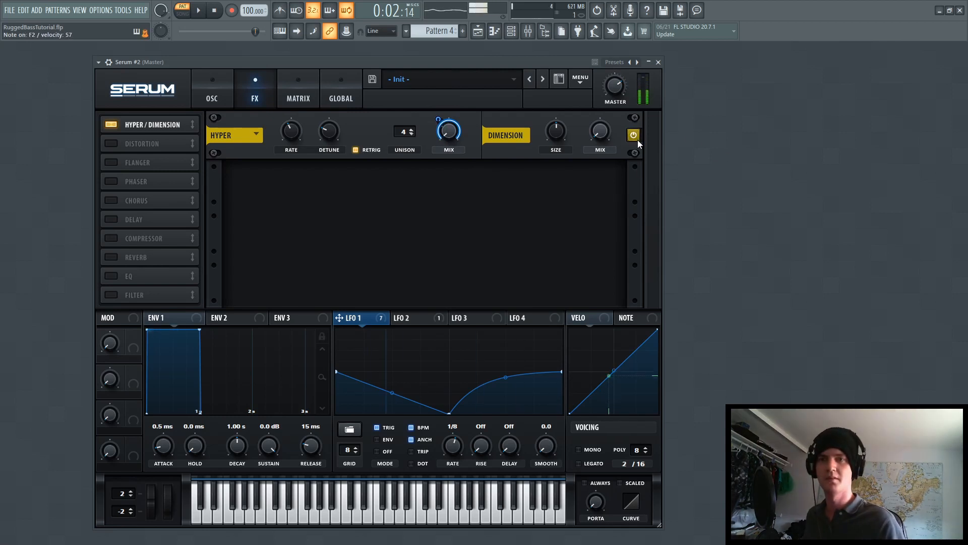
click(115, 142)
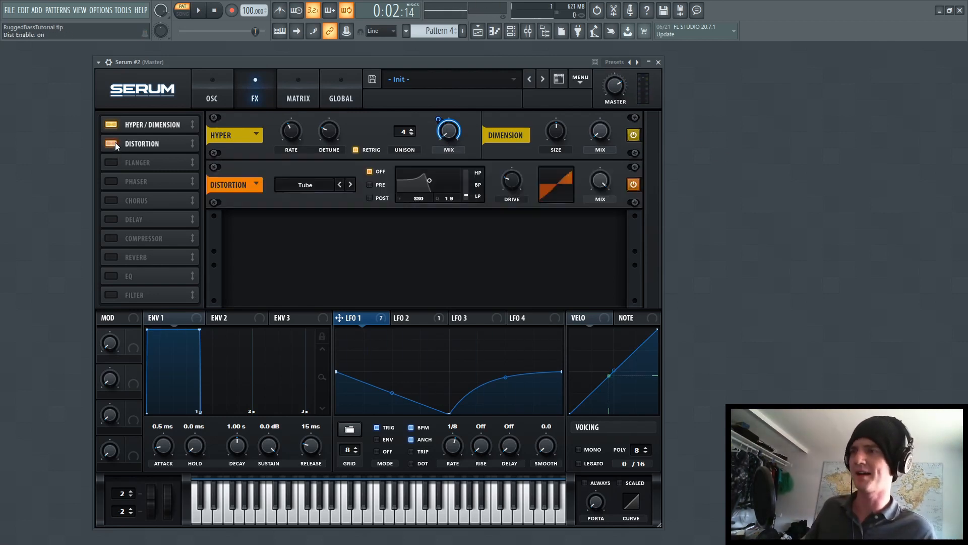
click(339, 184)
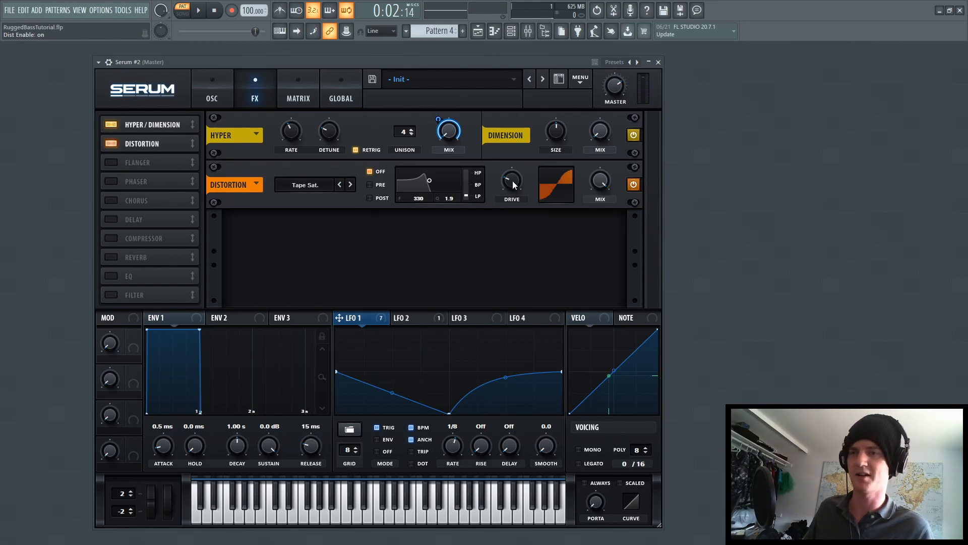
drag(513, 180, 514, 154)
drag(591, 177, 609, 226)
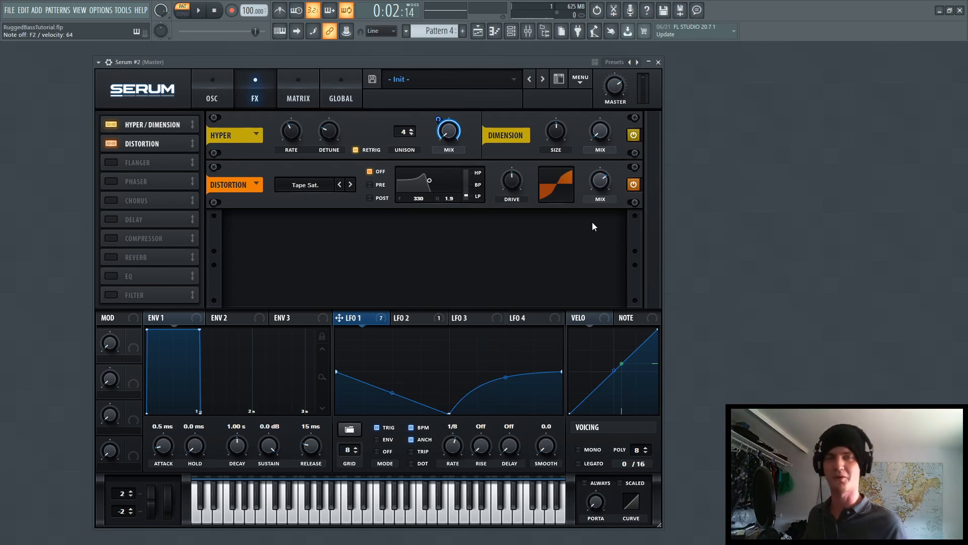
click(633, 137)
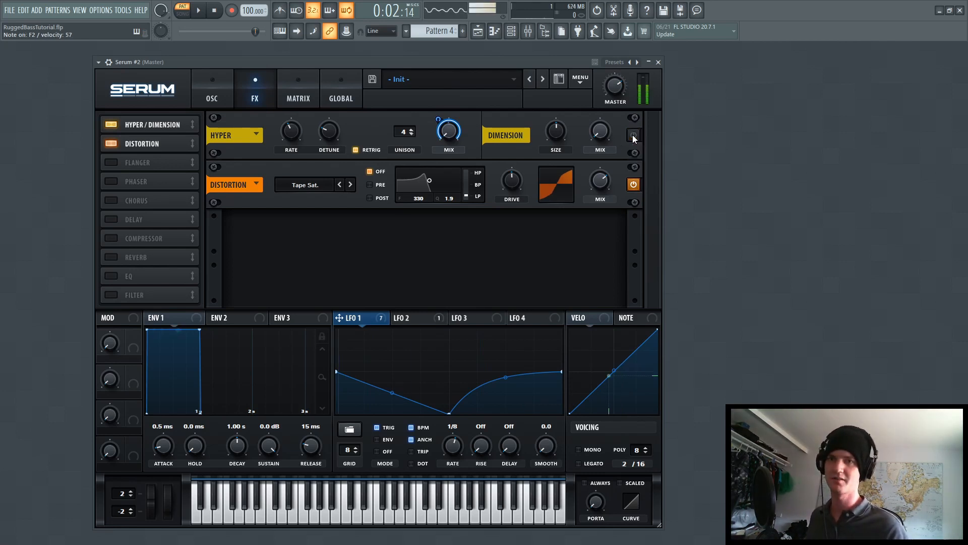
click(634, 136)
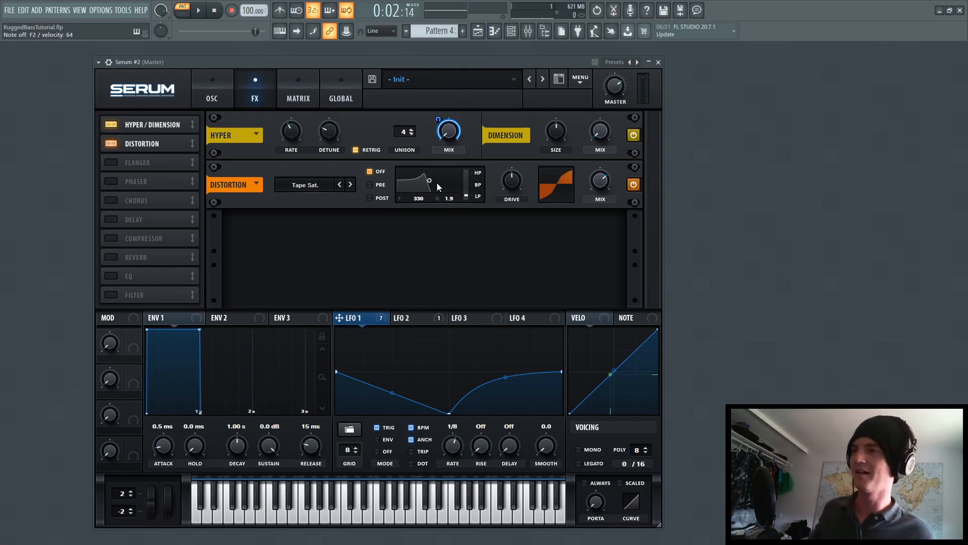
Add a Phaser with rate at 0.00 Hz, feedback at 0%, and depth and frequency turned fully down
click(111, 183)
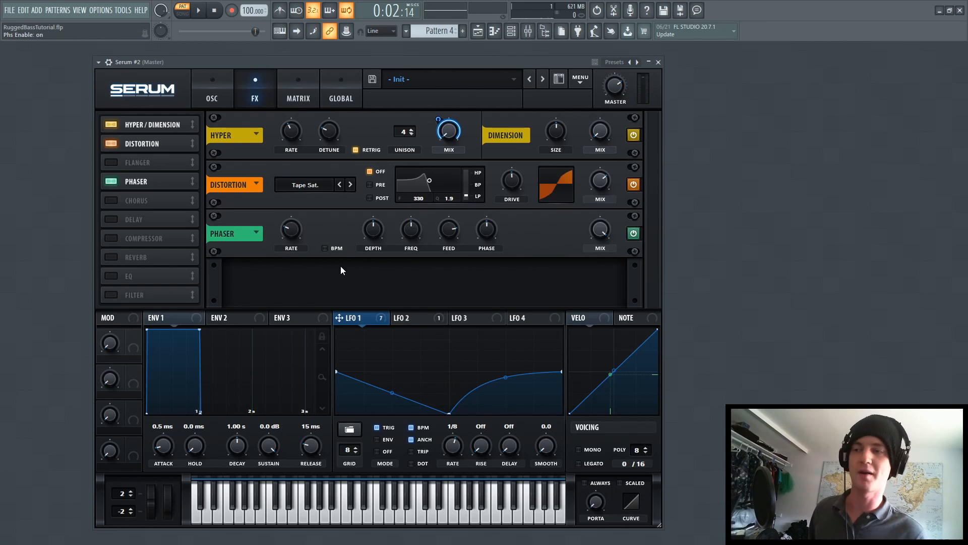
drag(296, 234, 292, 292)
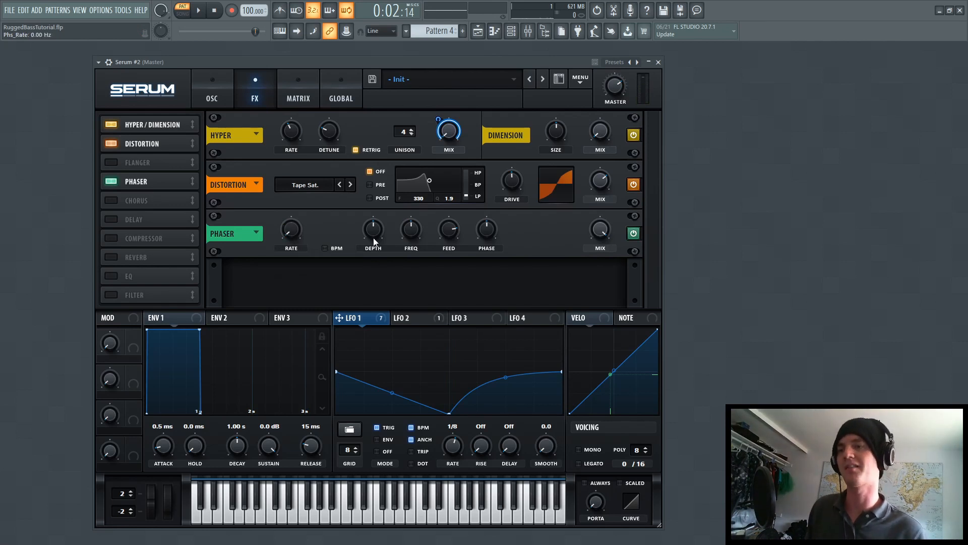
drag(378, 231, 373, 298)
drag(411, 231, 411, 302)
drag(451, 239, 451, 282)
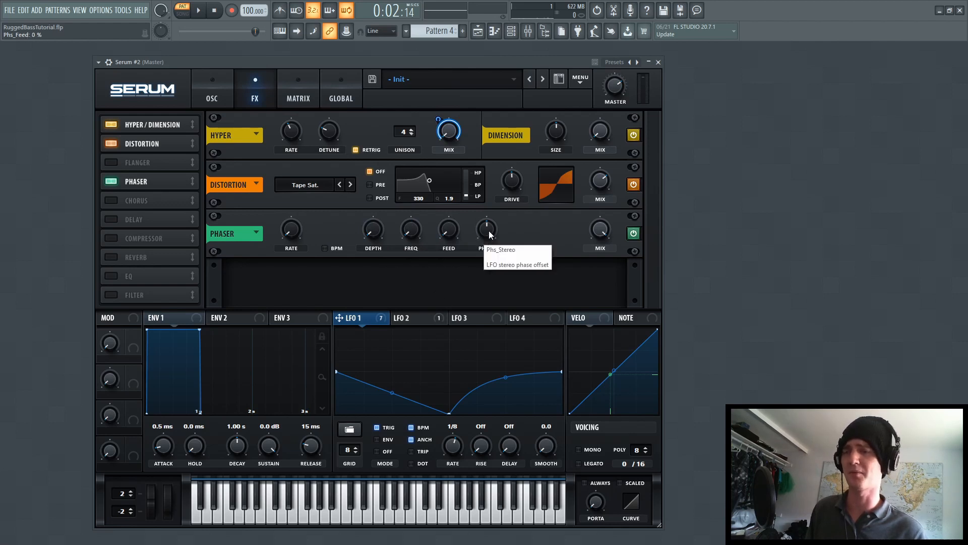
drag(371, 242, 368, 217)
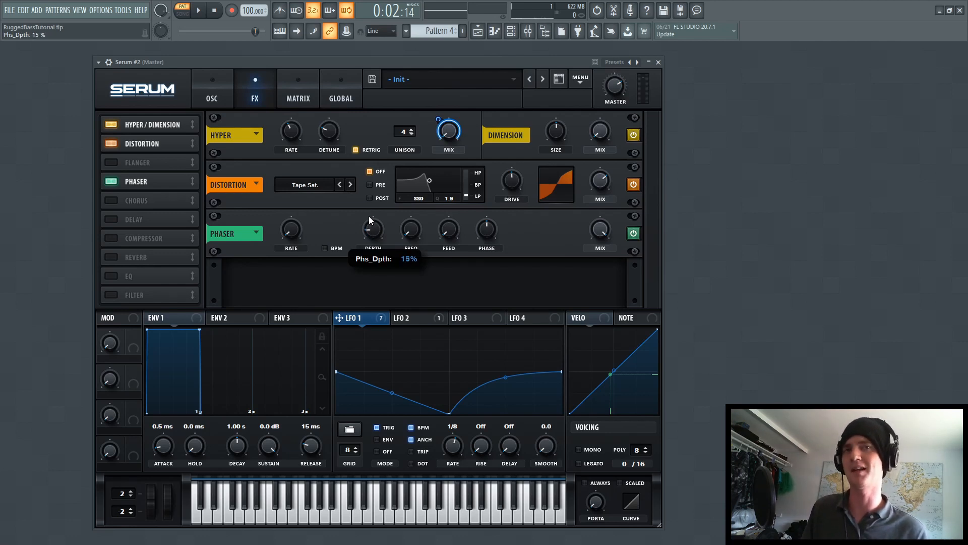
double_click(369, 220)
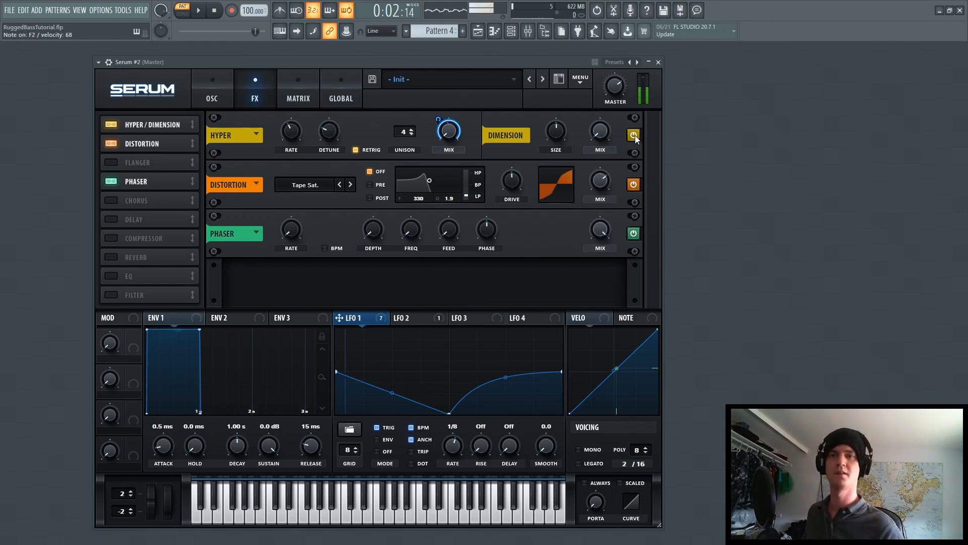
Compare the sound with the Phaser bypassed, and move the Phaser directly after Distortion in the effects order
click(636, 234)
click(637, 234)
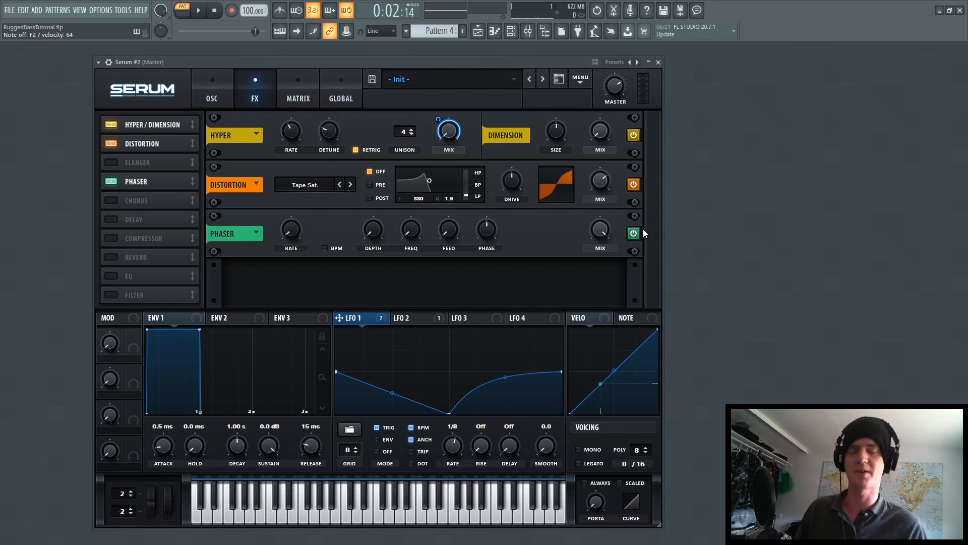
drag(136, 181, 148, 162)
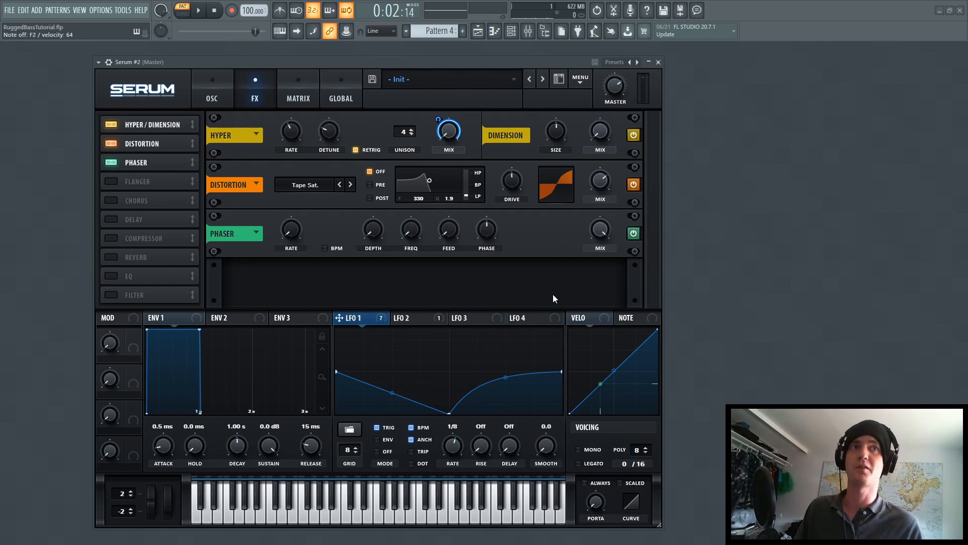
Add a multiband Compressor directly after the Phaser with its gain raised, and trim the master volume slightly
click(111, 238)
drag(111, 238, 157, 181)
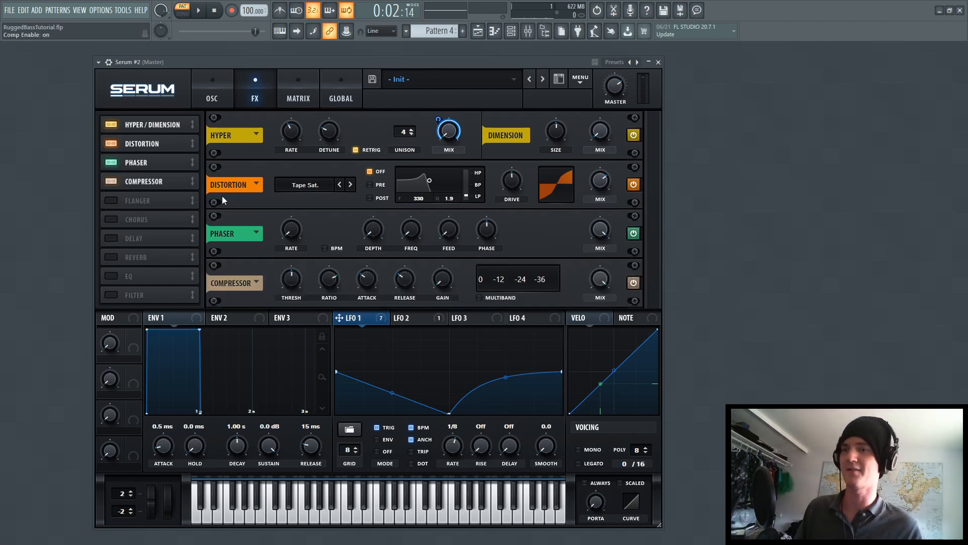
drag(451, 285, 446, 242)
click(479, 298)
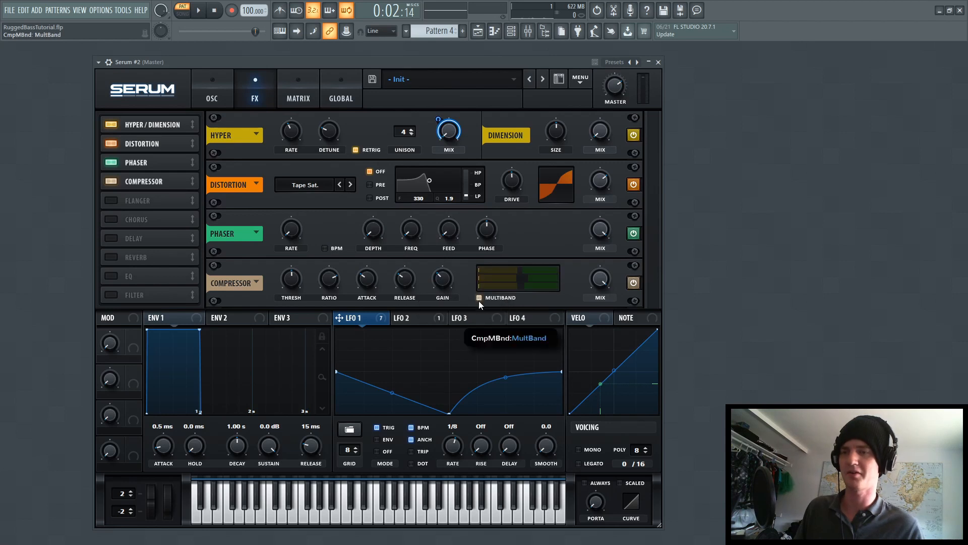
click(614, 89)
drag(612, 98, 608, 105)
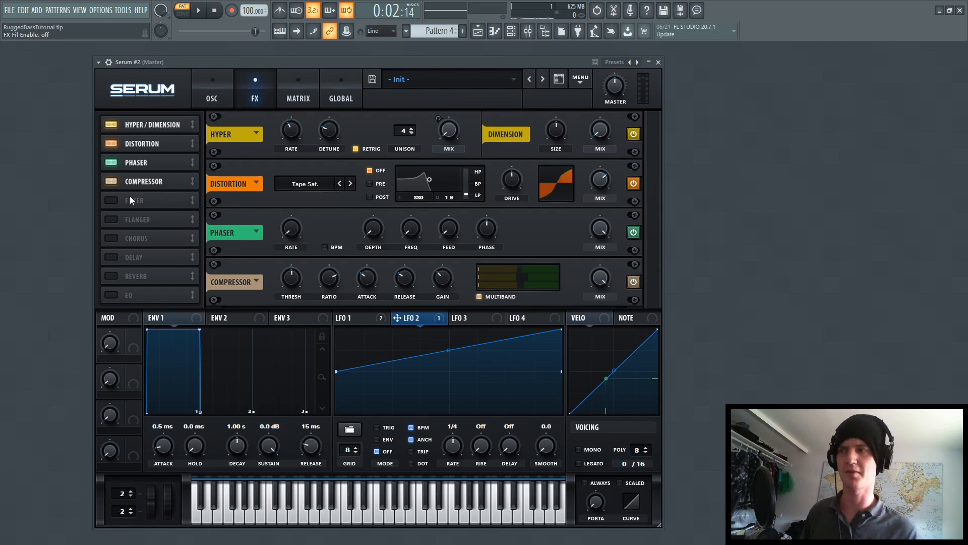
Enable the MG Low 12 filter effect after the Compressor and raise its drive to 25%
click(111, 200)
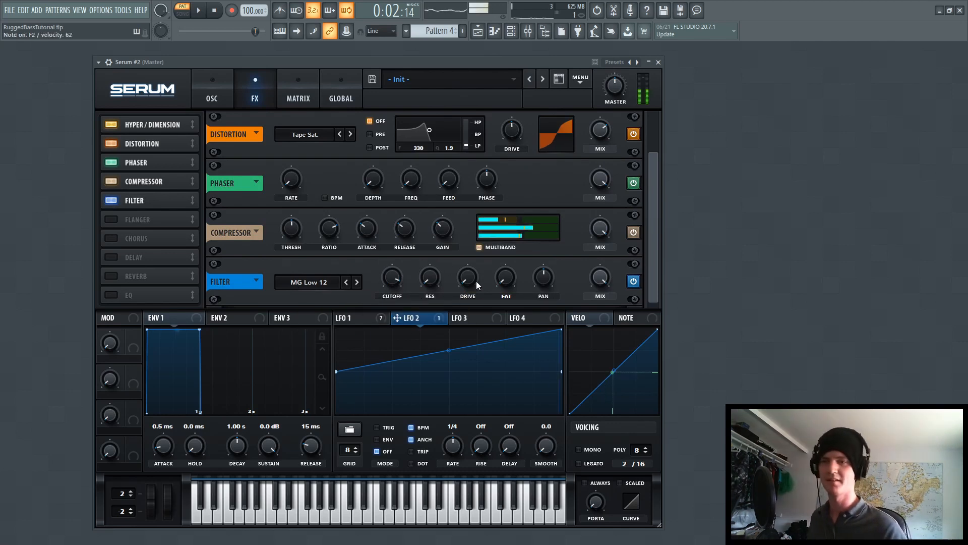
drag(468, 279, 468, 254)
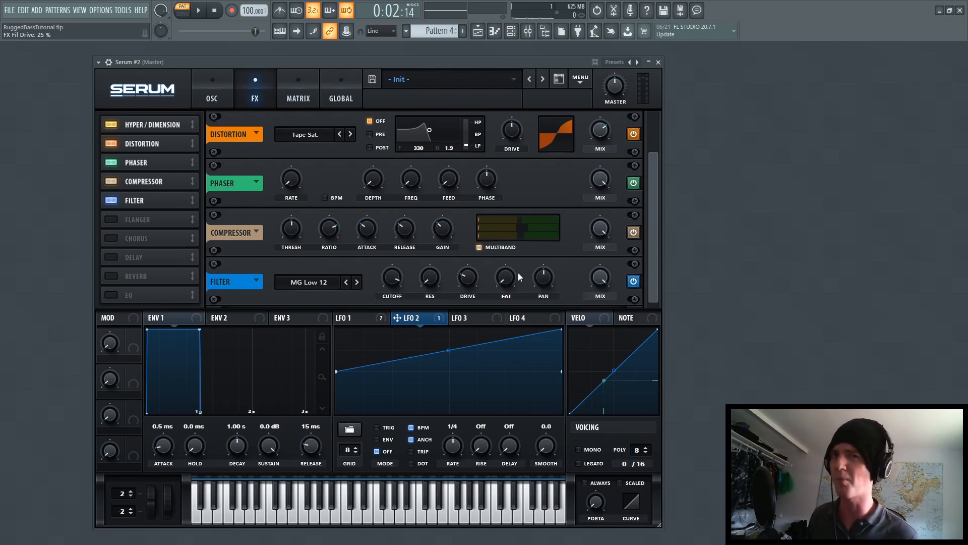
Route LFO 2 to master tuning with an amount of about 3, and set LFO 2 to trigger mode at a 1/8 rate
click(301, 98)
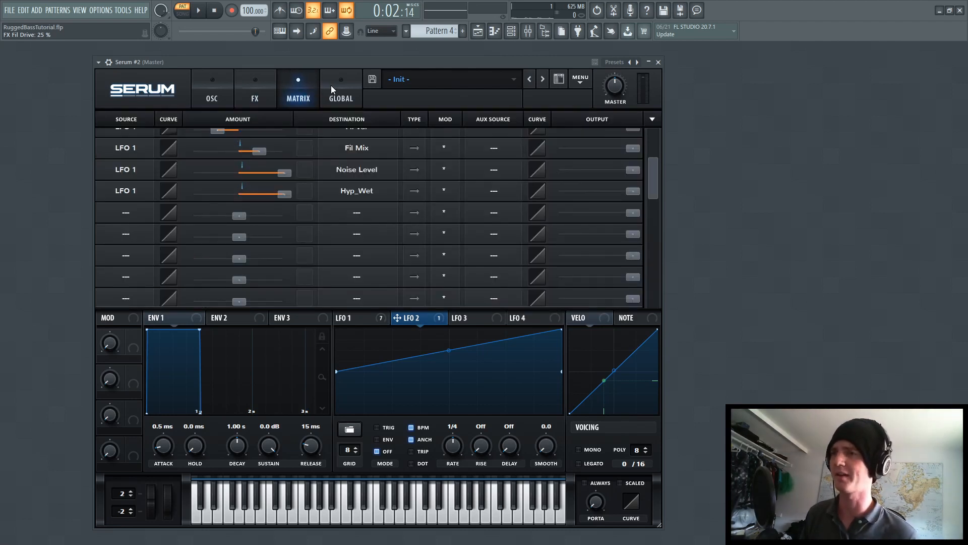
click(132, 212)
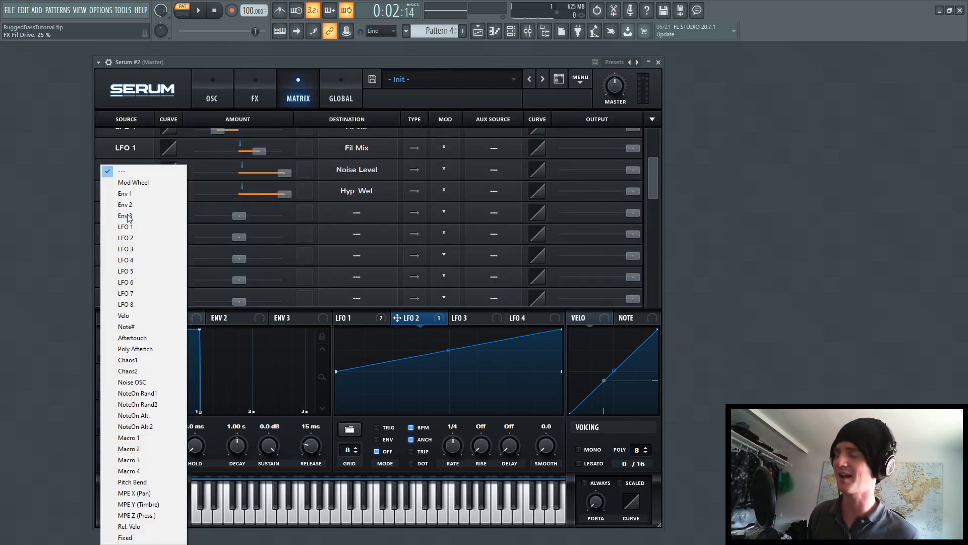
click(127, 237)
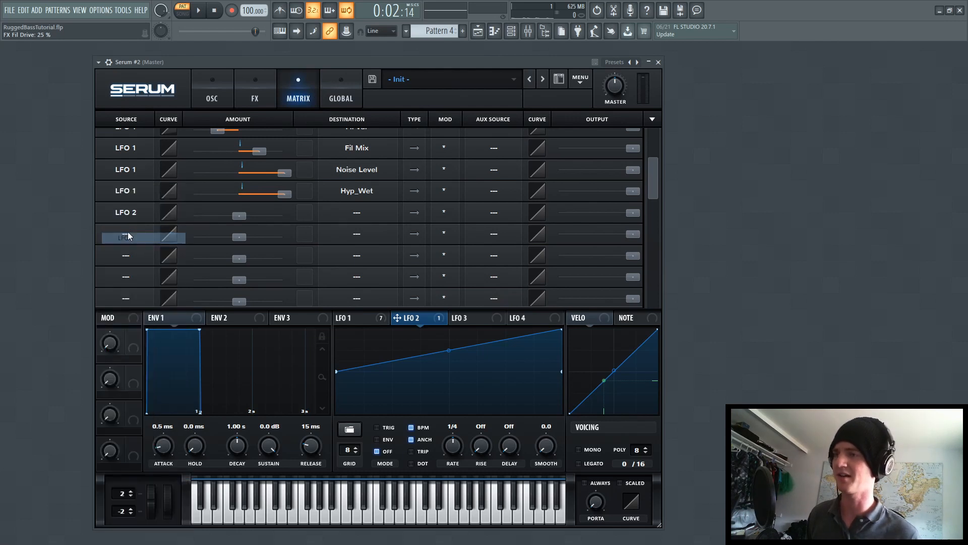
click(359, 213)
mouse_move(353, 304)
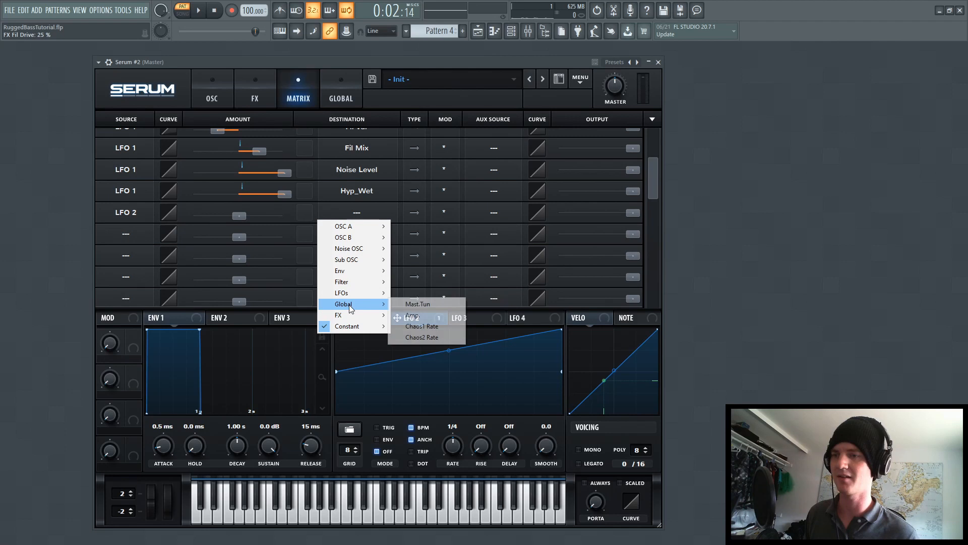
click(412, 304)
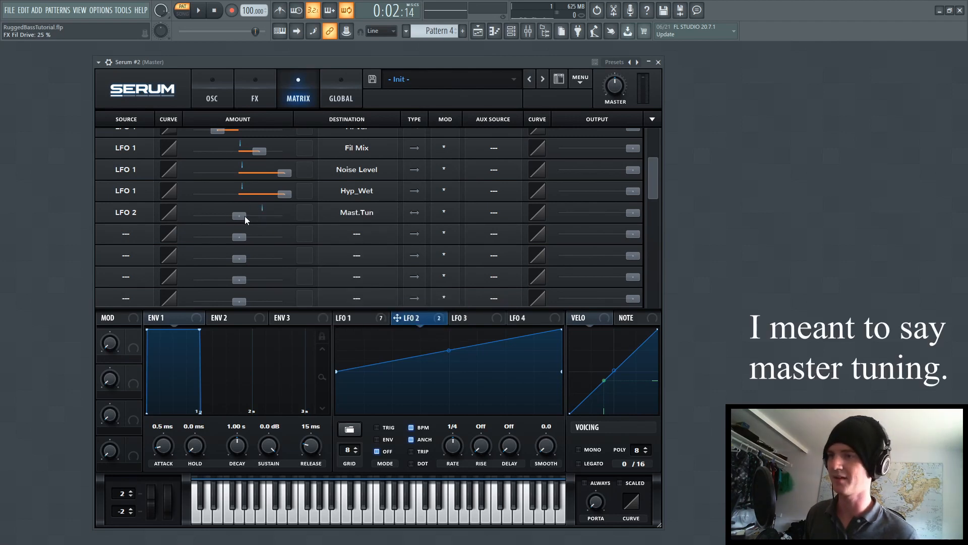
drag(244, 216, 246, 216)
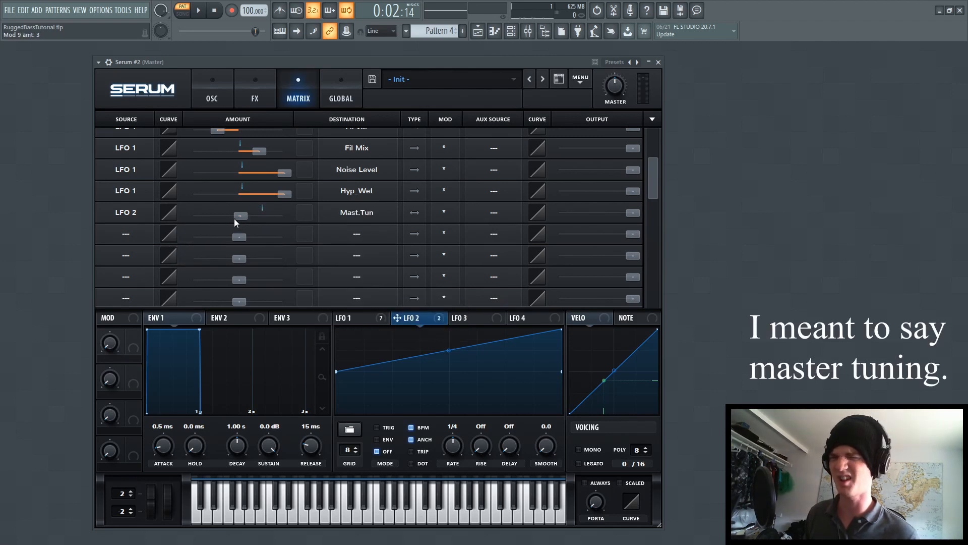
drag(241, 215, 240, 215)
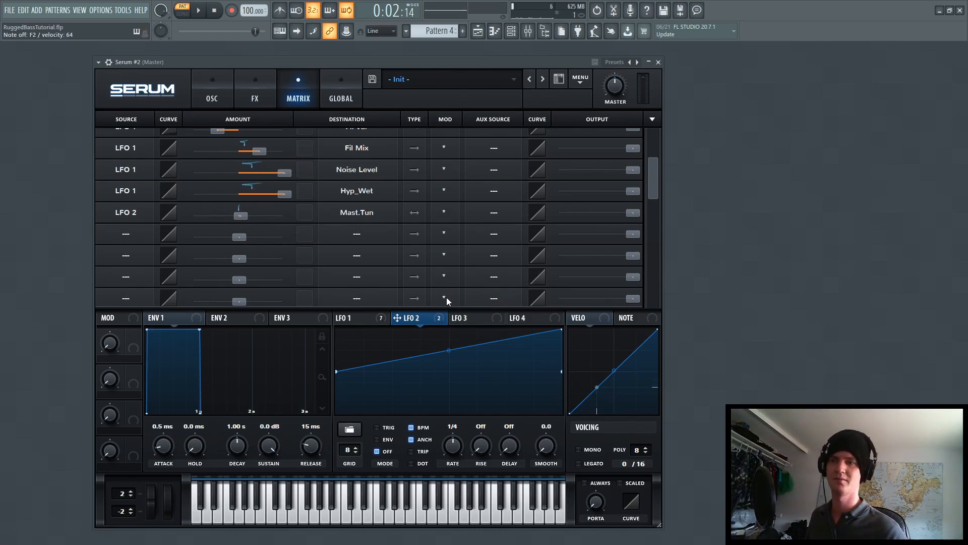
click(386, 428)
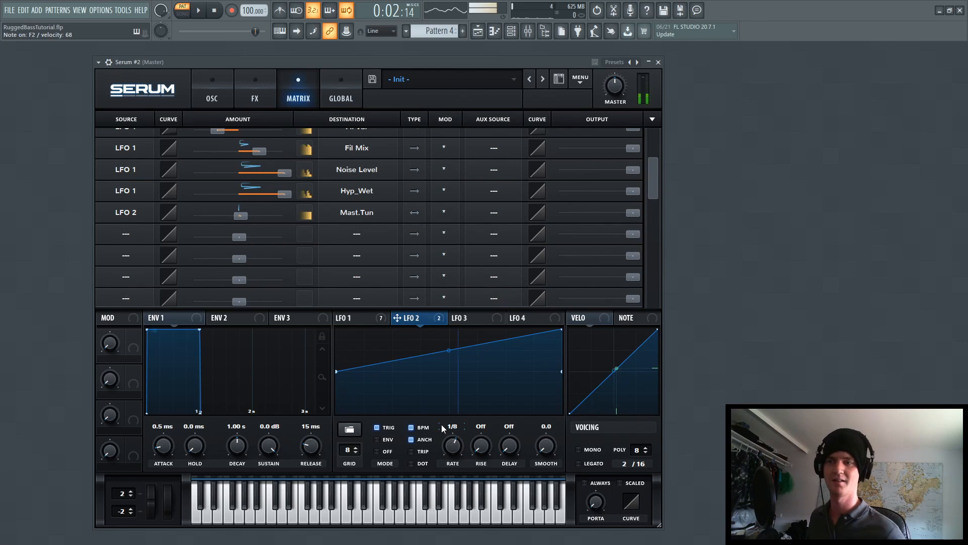
Add a Plate reverb with 50% width, a slightly lower mix and a raised low cut, and return to the oscillator settings
click(255, 93)
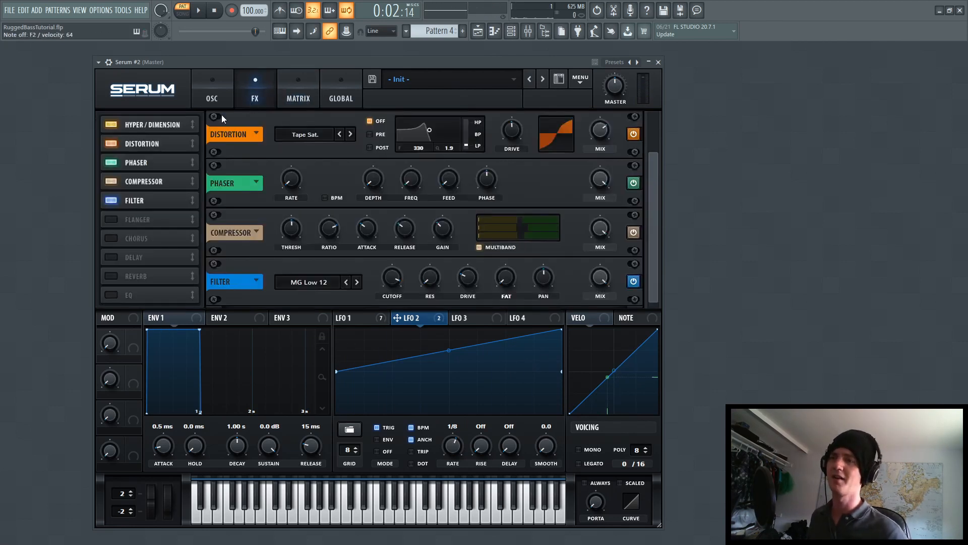
click(112, 296)
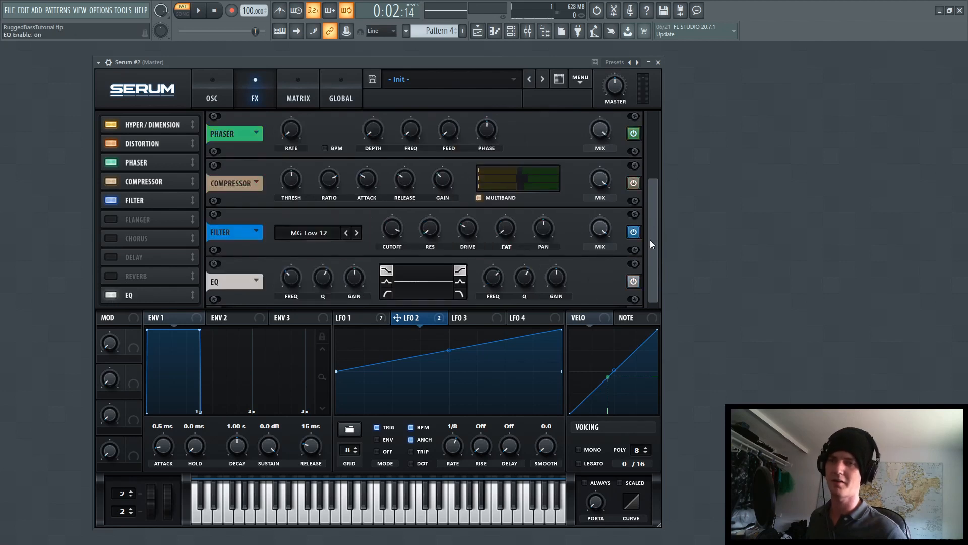
click(111, 296)
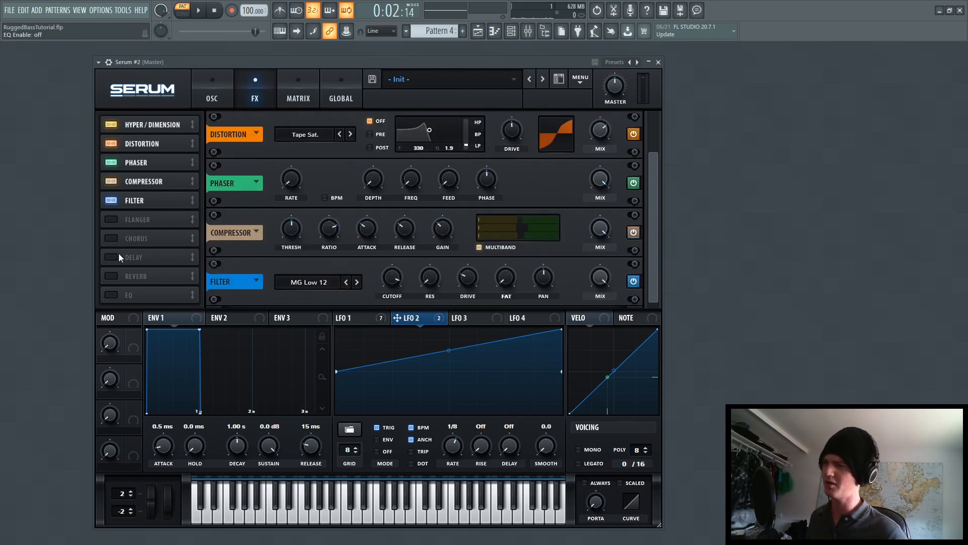
click(111, 276)
click(276, 276)
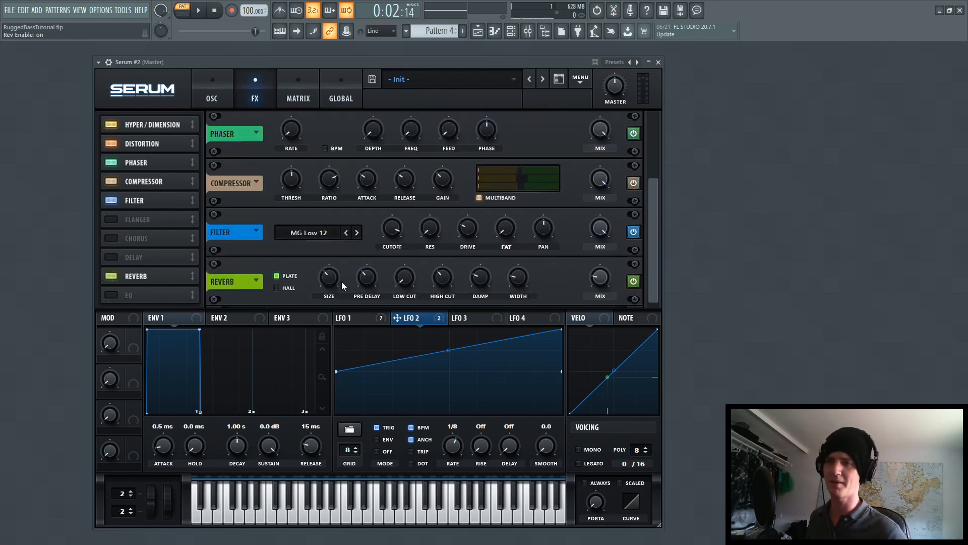
drag(519, 281, 527, 256)
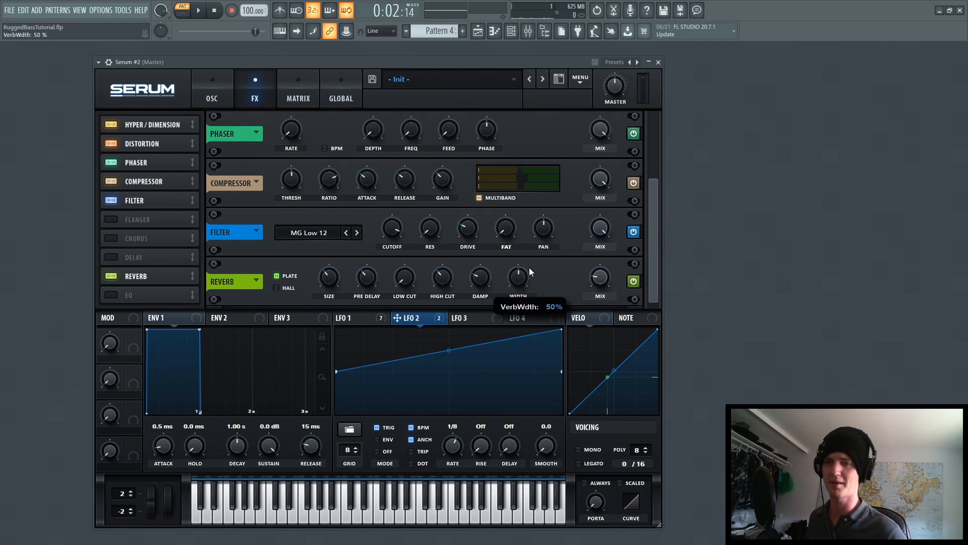
drag(592, 281, 591, 289)
drag(408, 278, 412, 266)
click(212, 96)
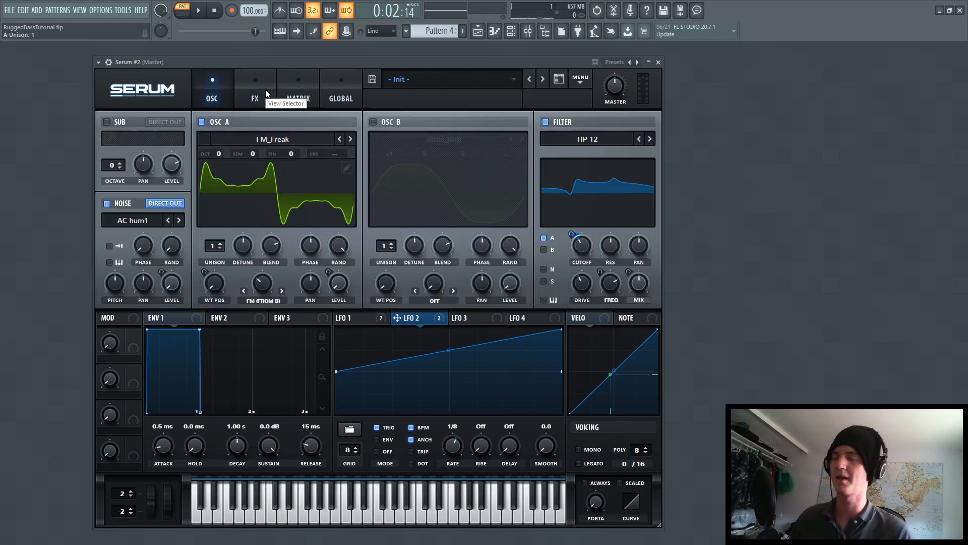